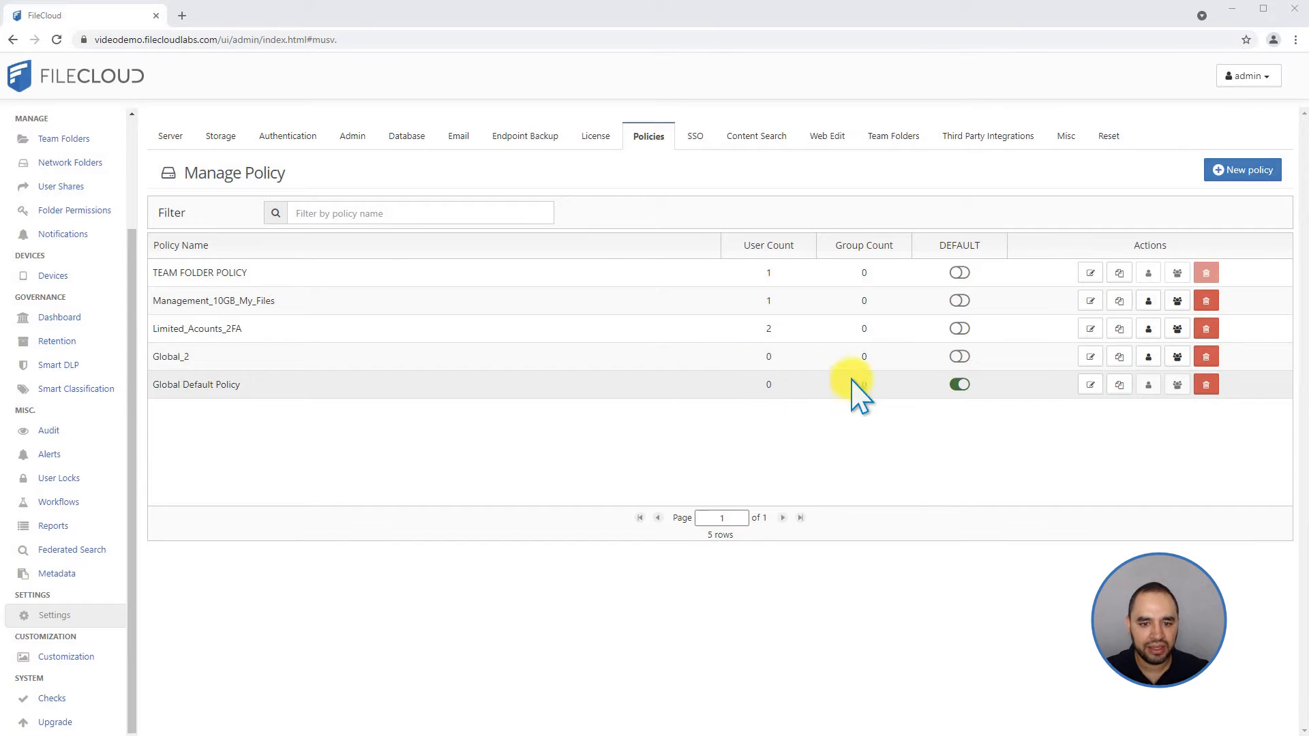
Open the Global Default Policy's settings and look through its 2FA, User Policy, Client Application Policy, Device Configuration, Notifications and General sections.
click(1086, 384)
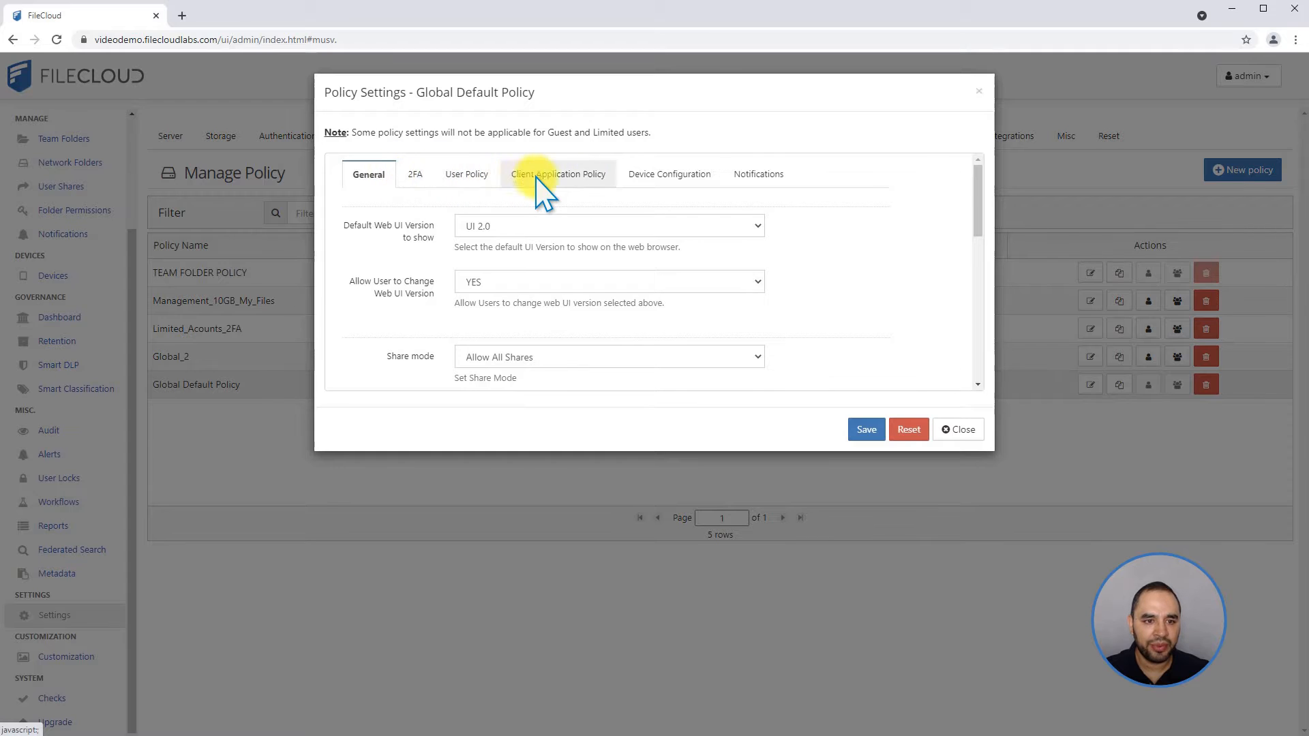
click(416, 176)
click(478, 176)
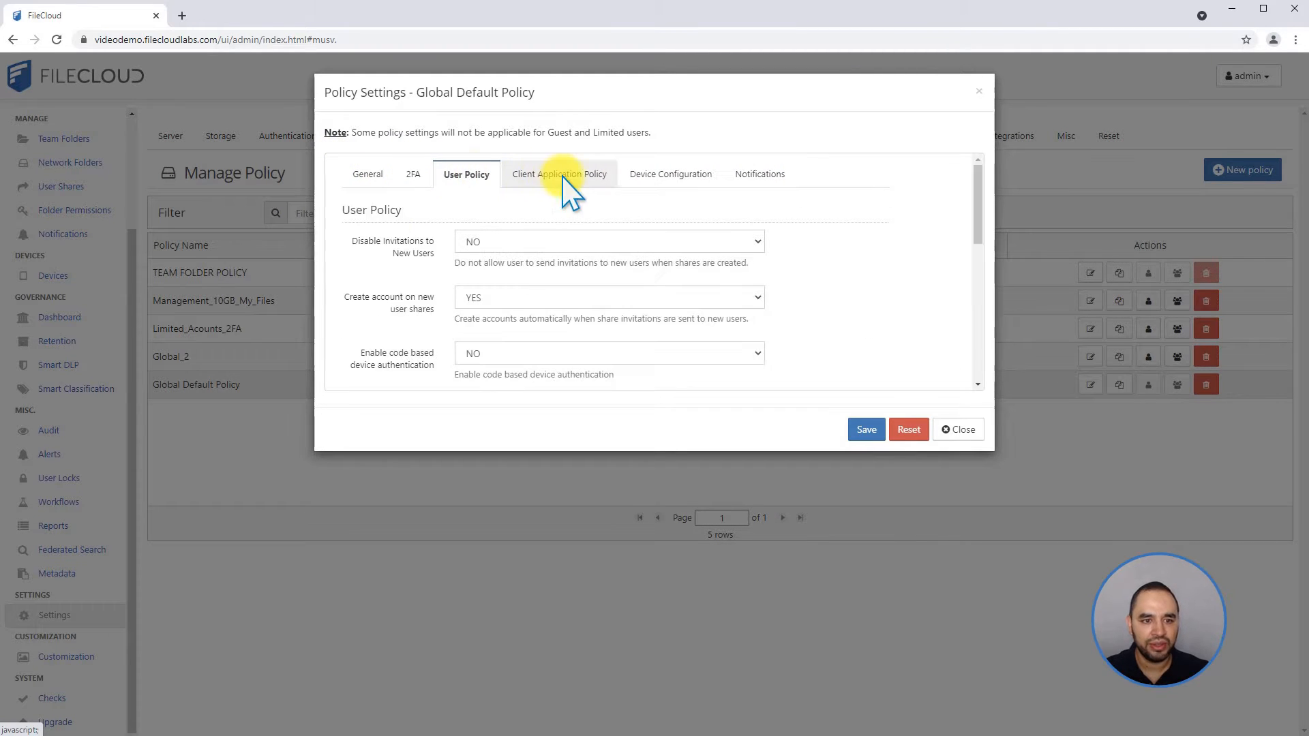
click(557, 176)
click(670, 174)
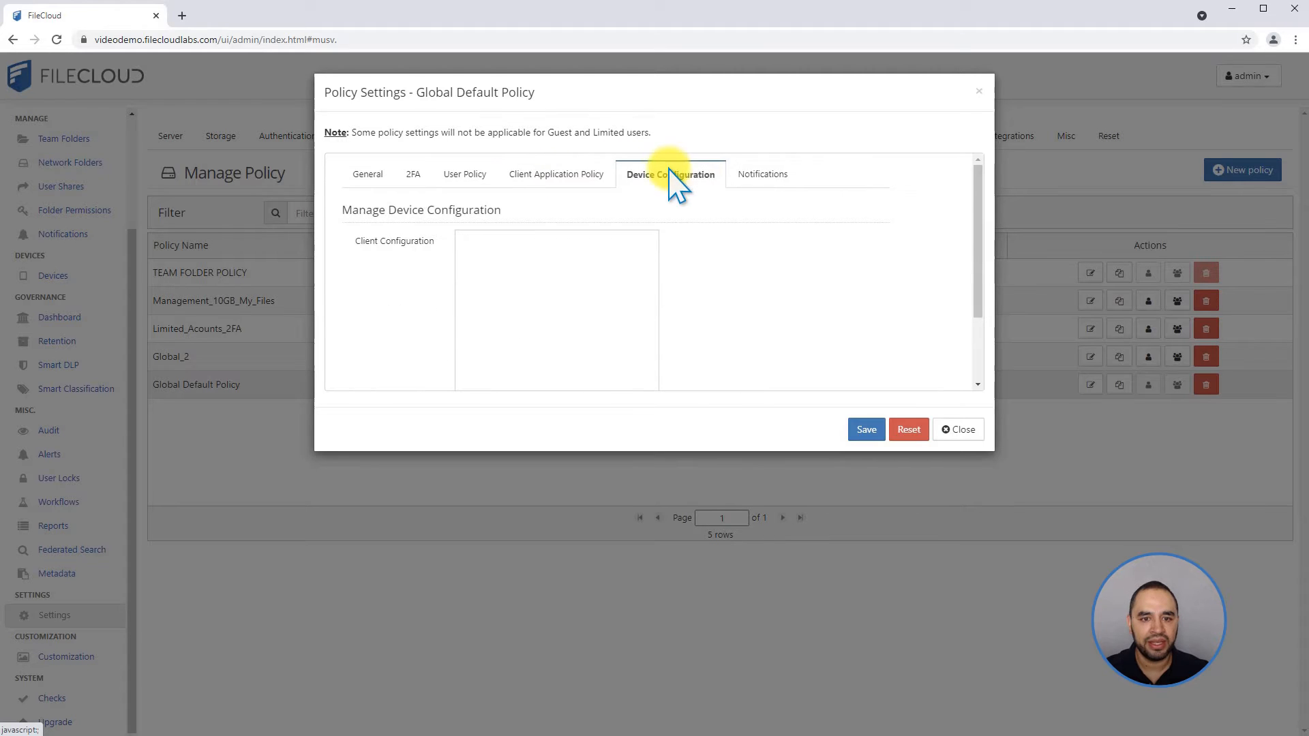
click(777, 175)
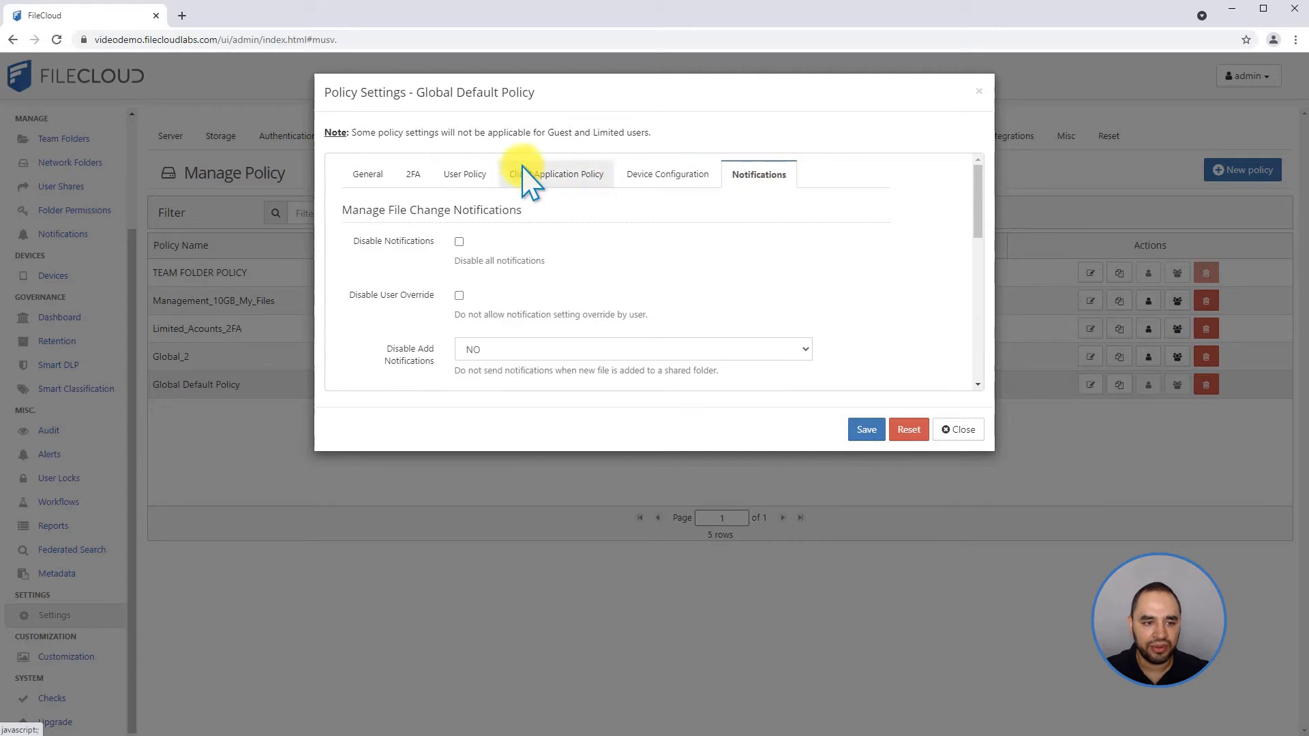
click(375, 179)
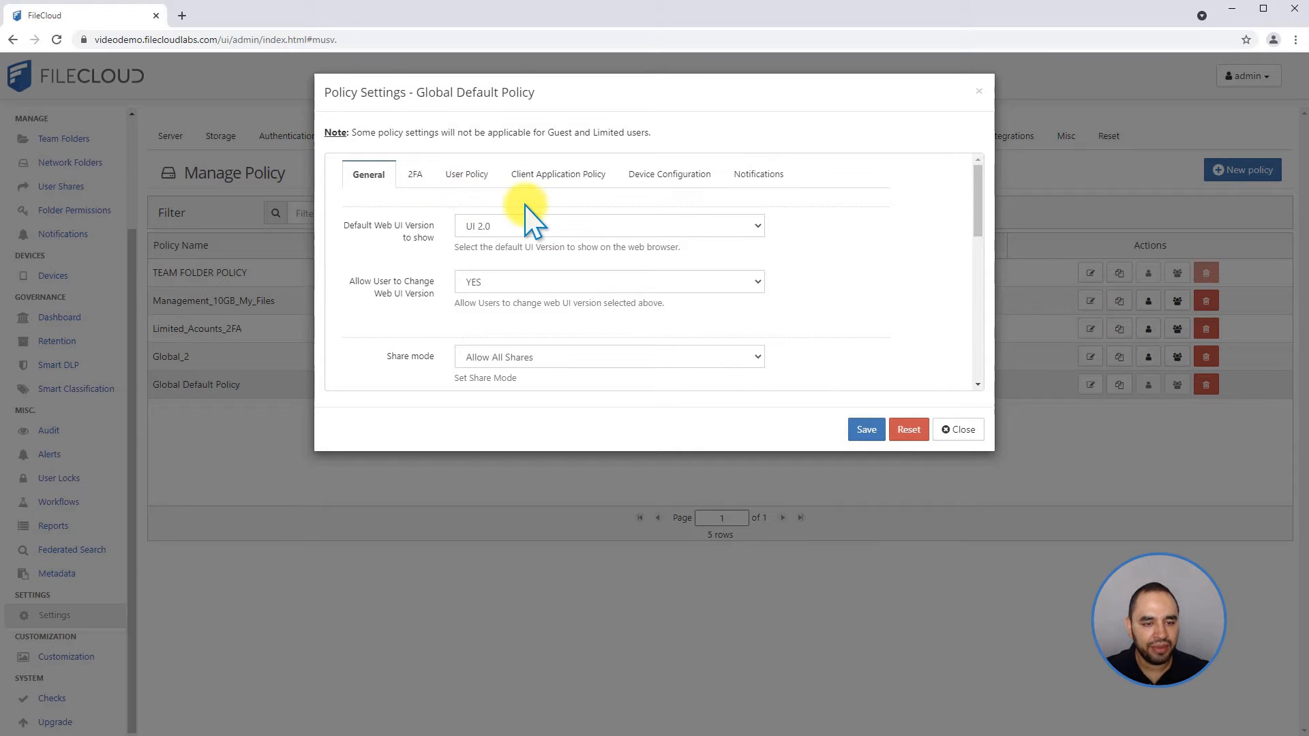
scroll(503, 220, down, 10)
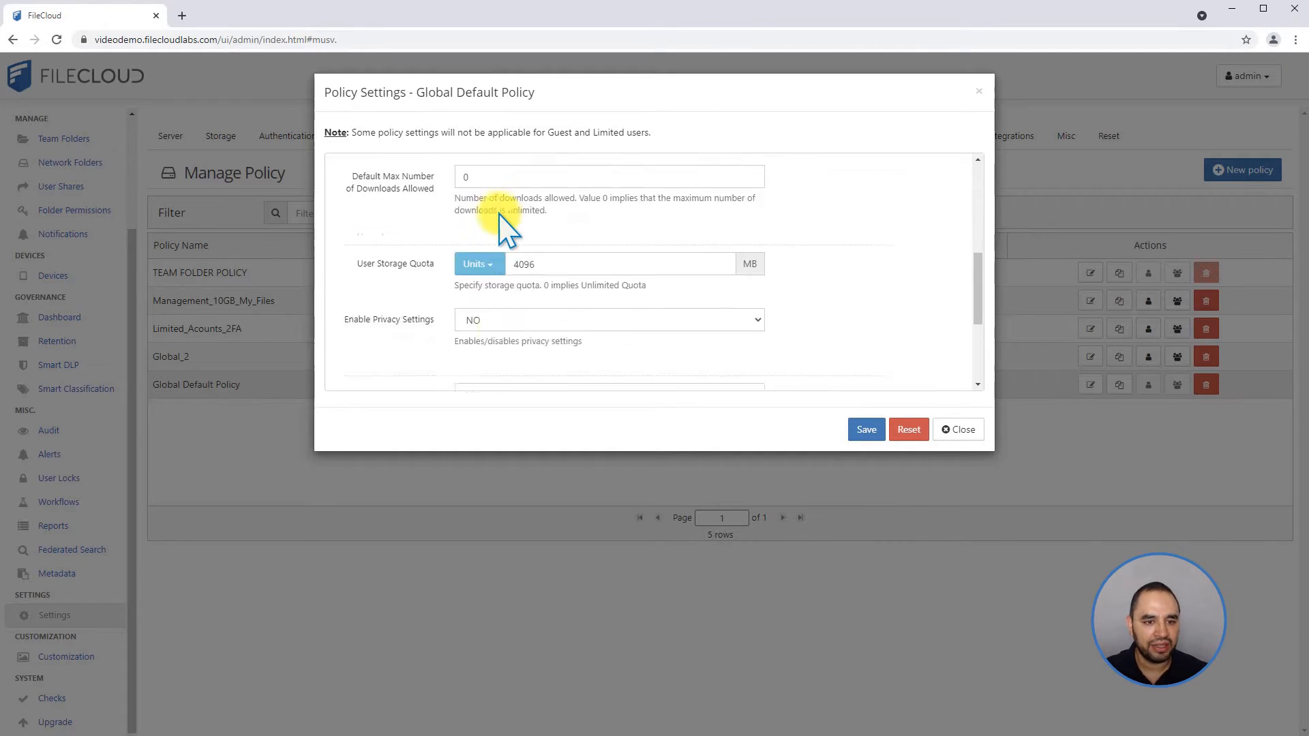
scroll(503, 220, up, 10)
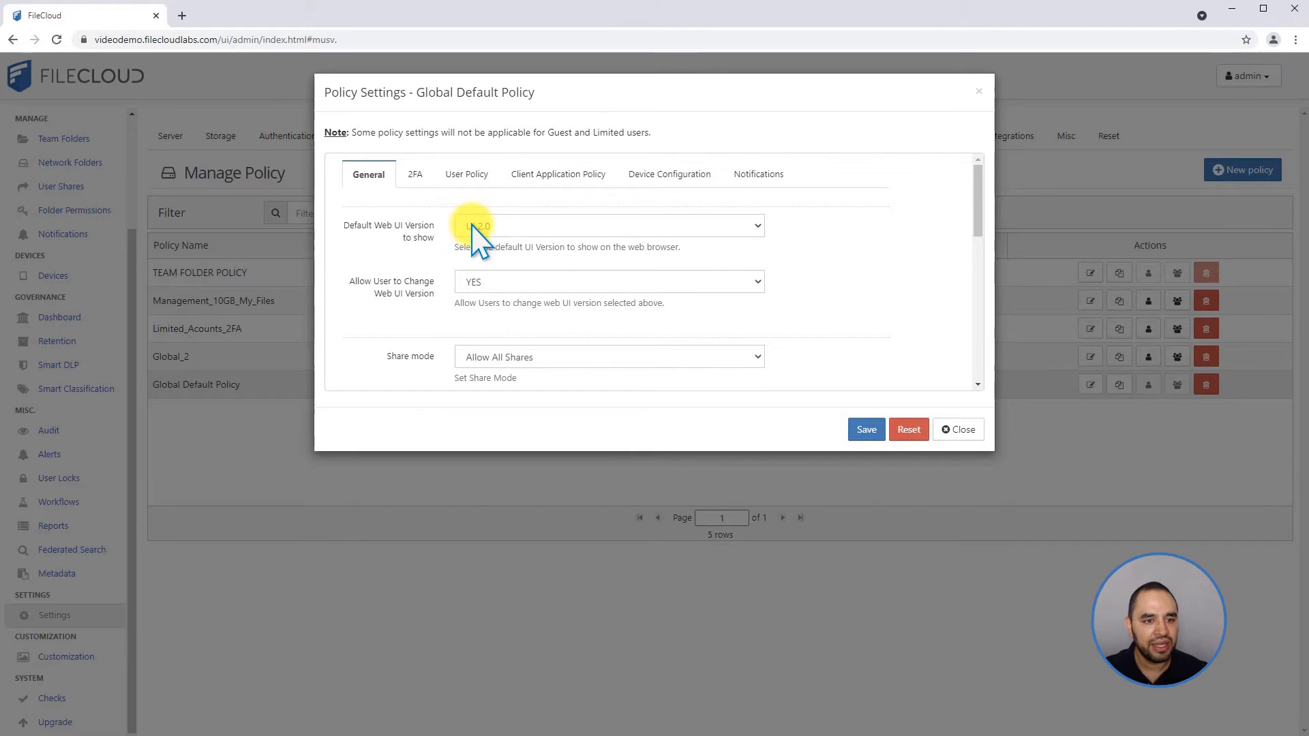
Choose UI 2.0 as the default web UI version and set Allow User to Change Web UI Version to NO.
click(538, 227)
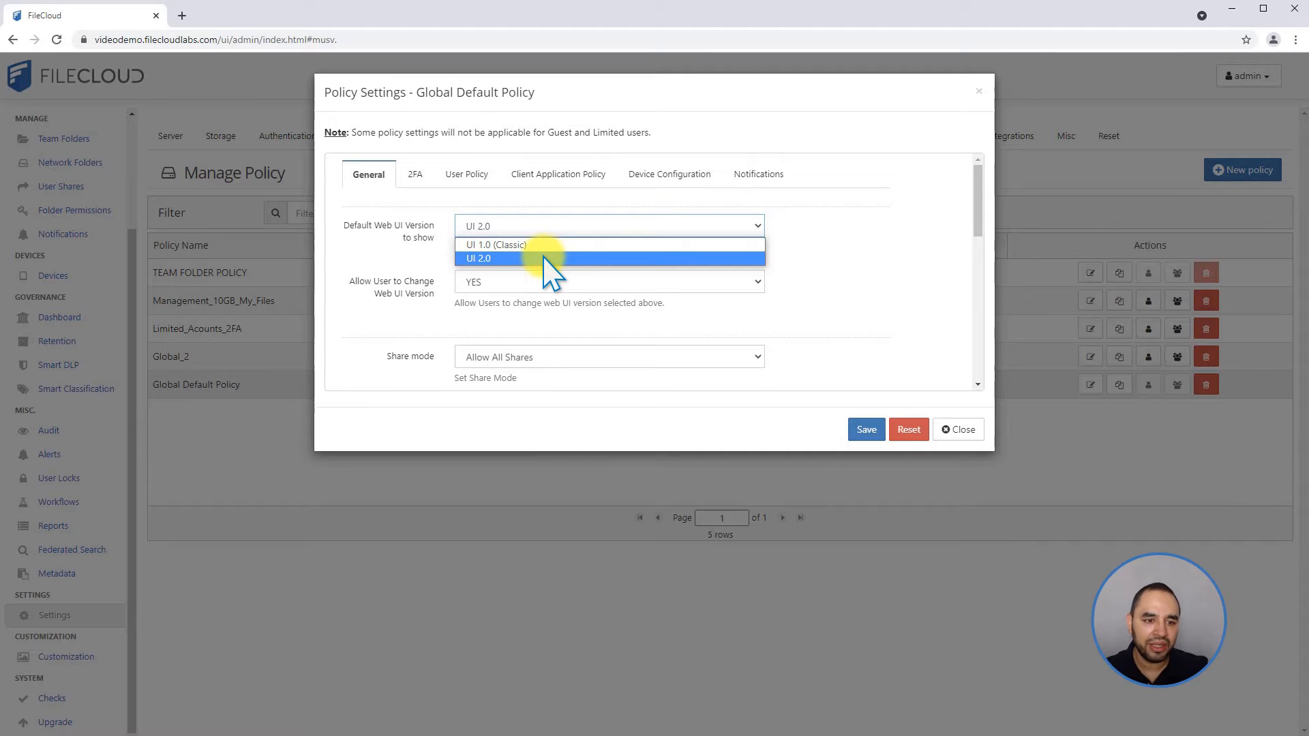
click(514, 259)
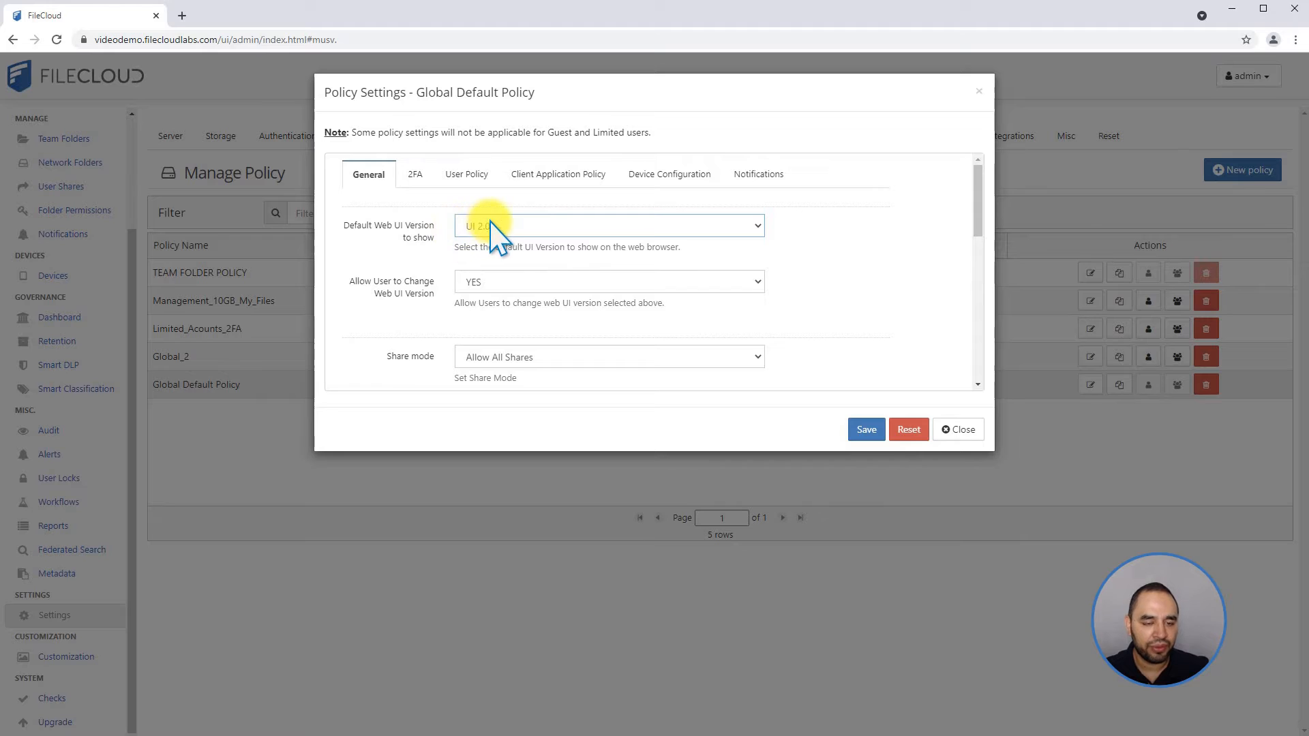
click(477, 285)
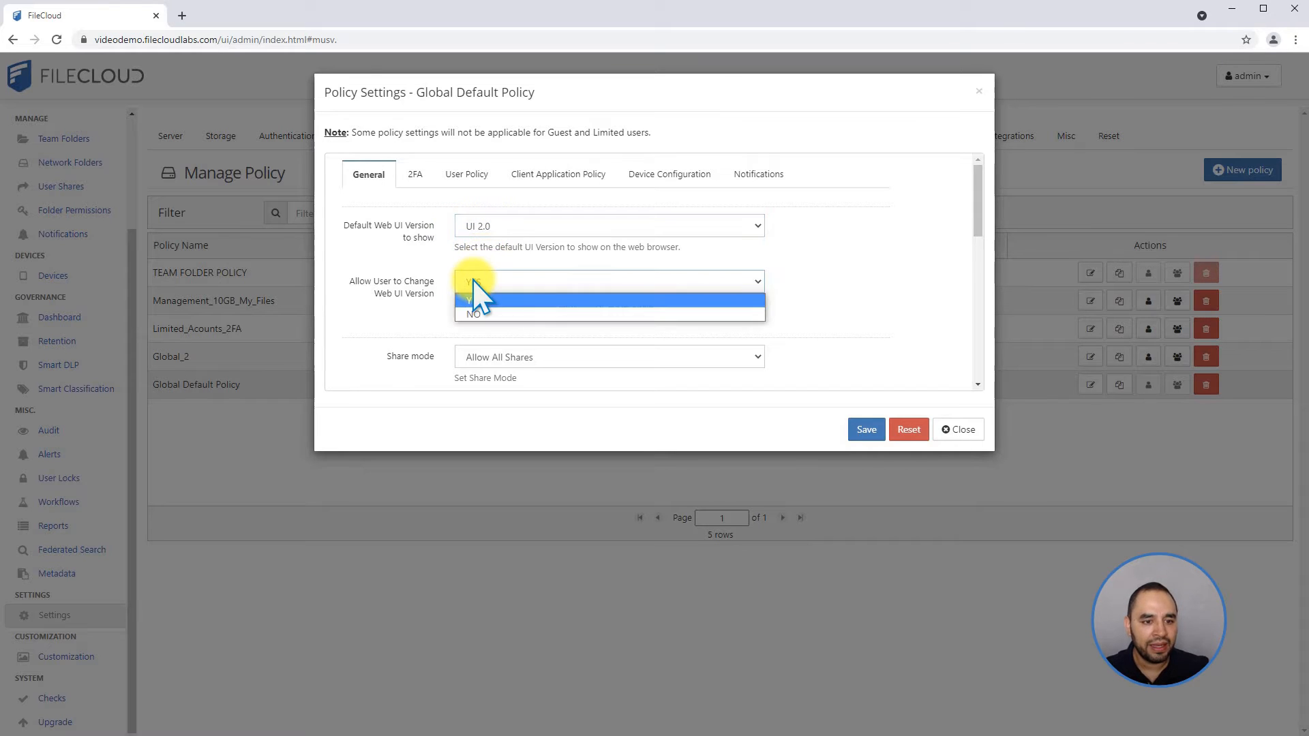
click(506, 315)
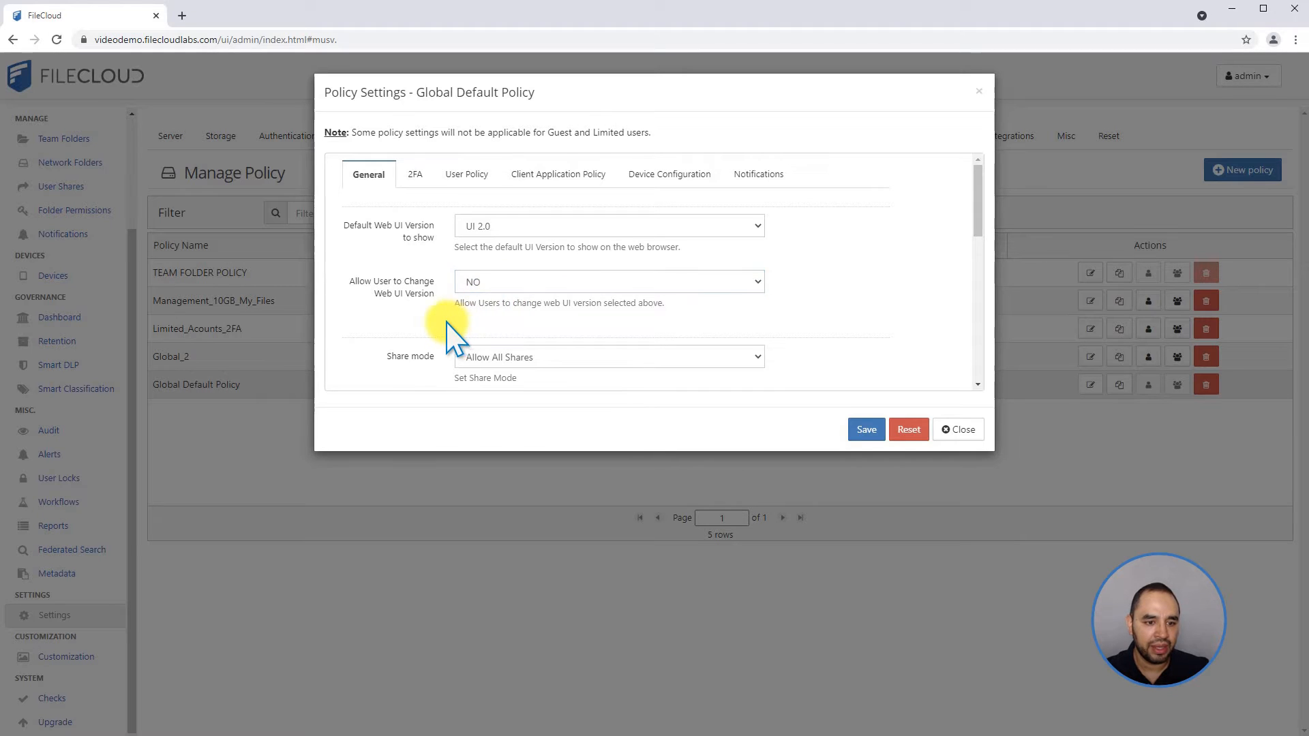
Try the Allow Private Shares Only share mode and return the setting to Allow All Shares.
scroll(450, 333, down, 1)
scroll(449, 322, down, 1)
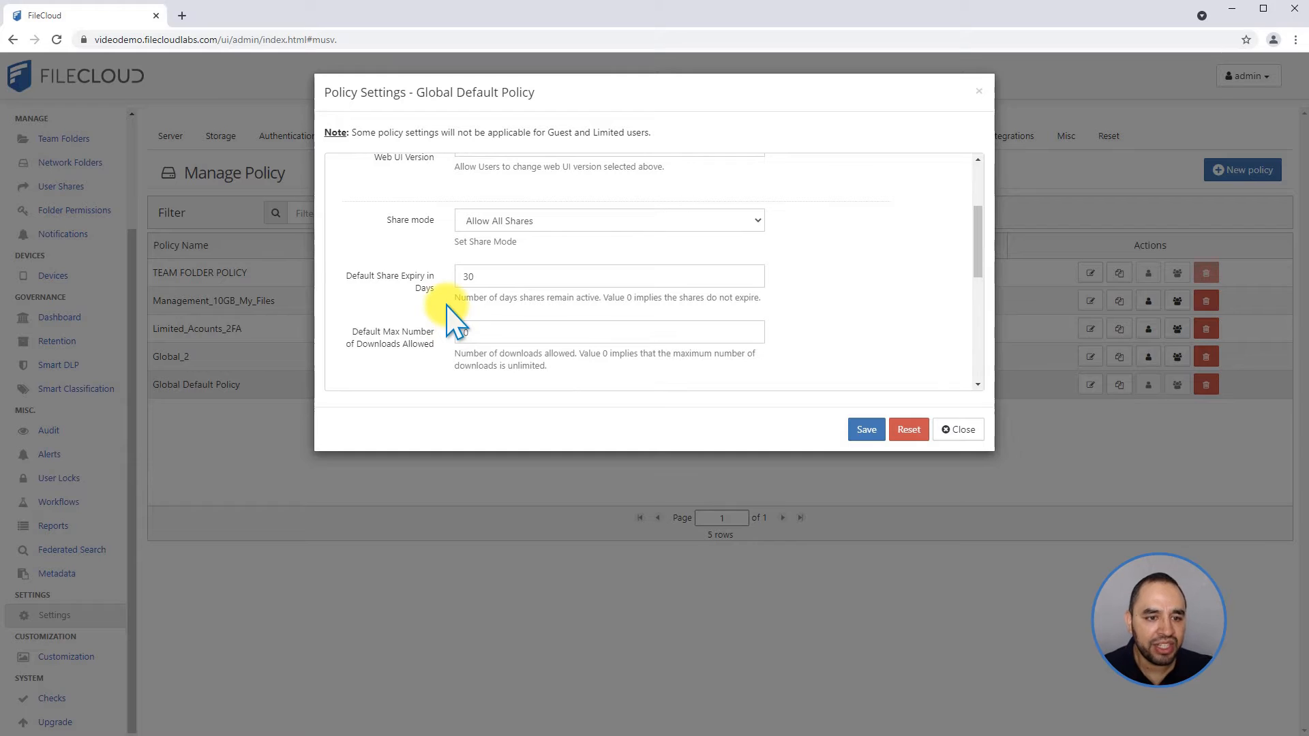
click(487, 222)
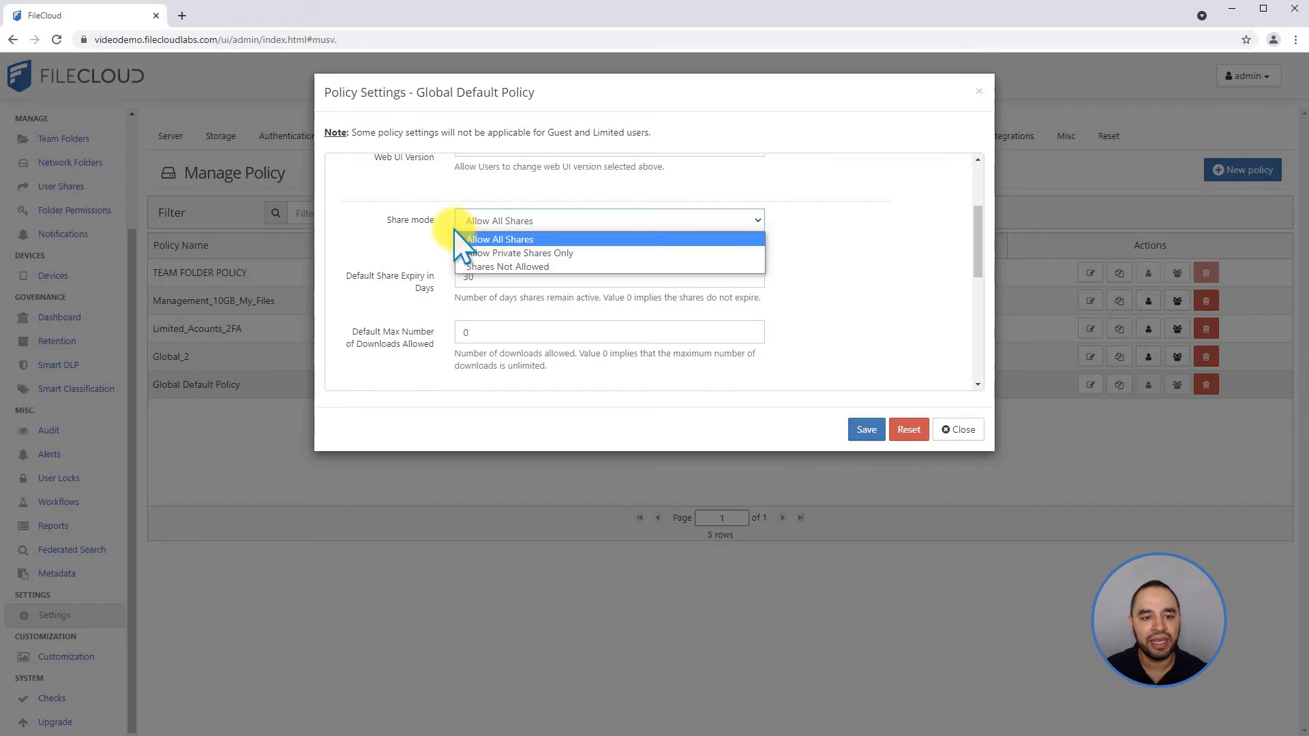
click(525, 253)
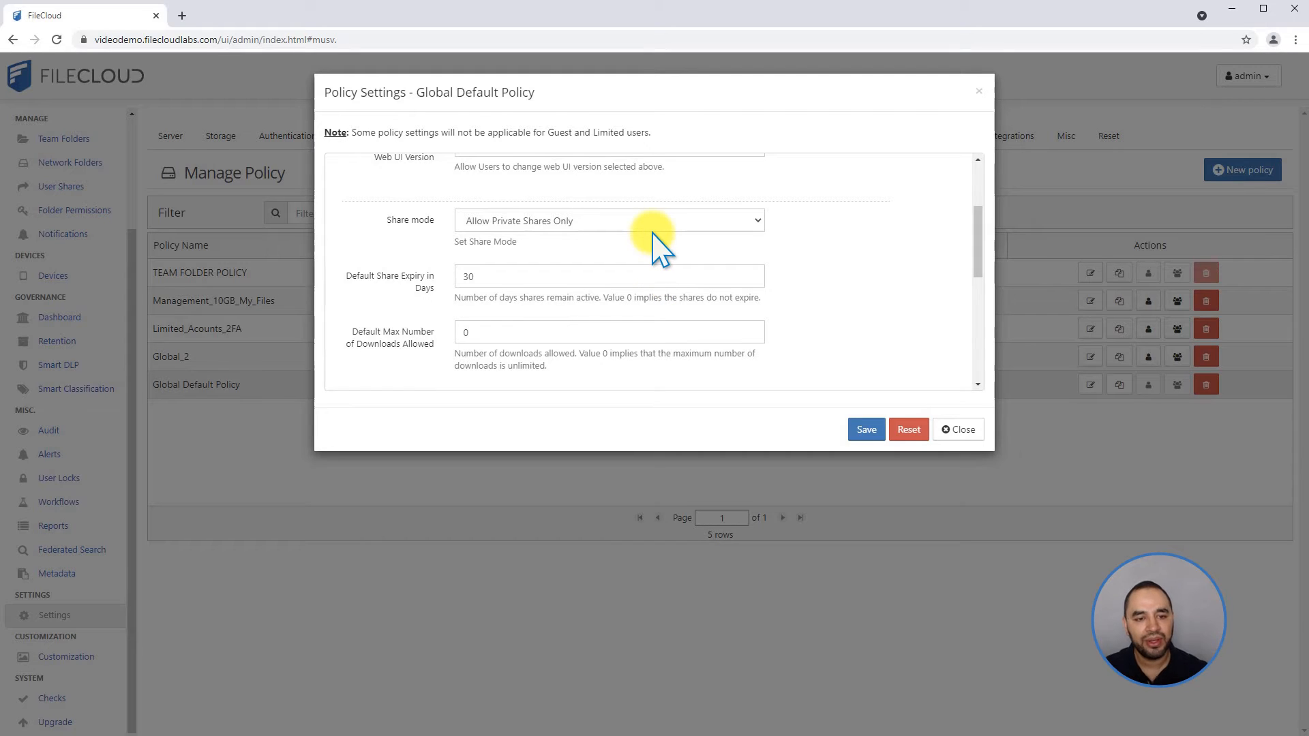
click(485, 220)
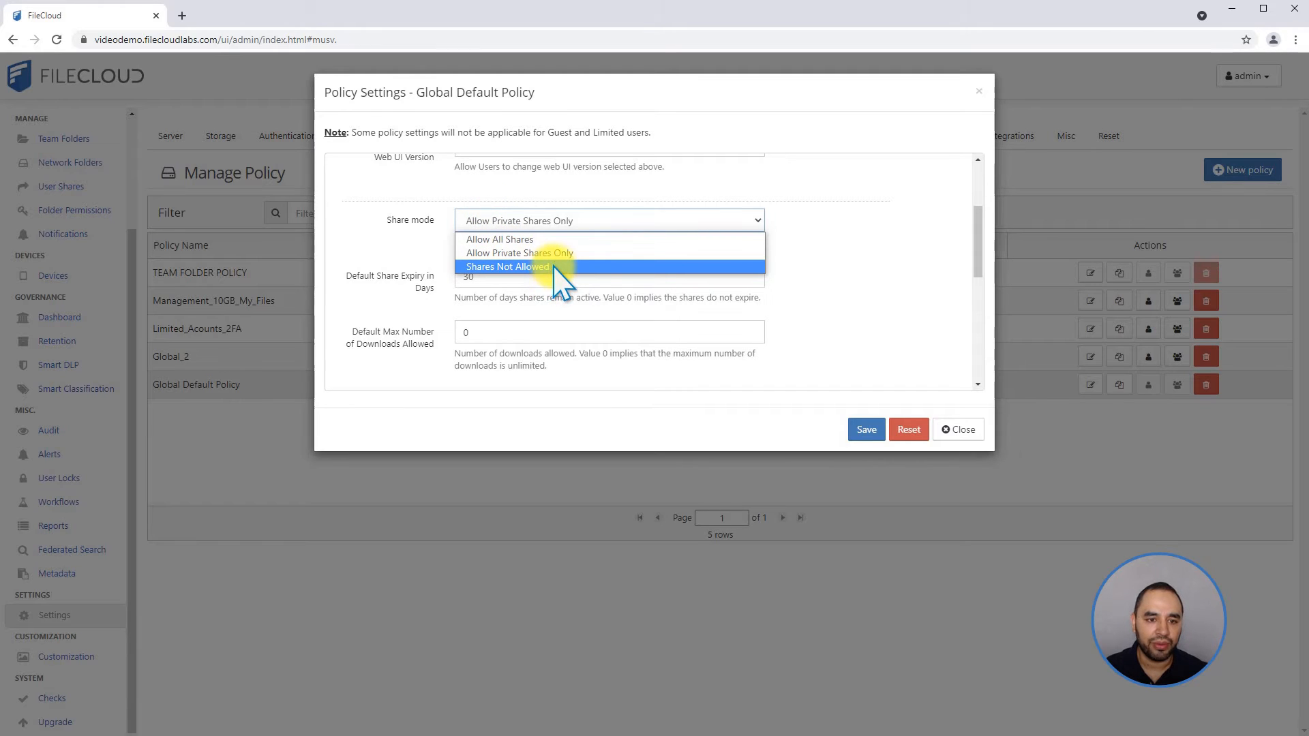
click(558, 240)
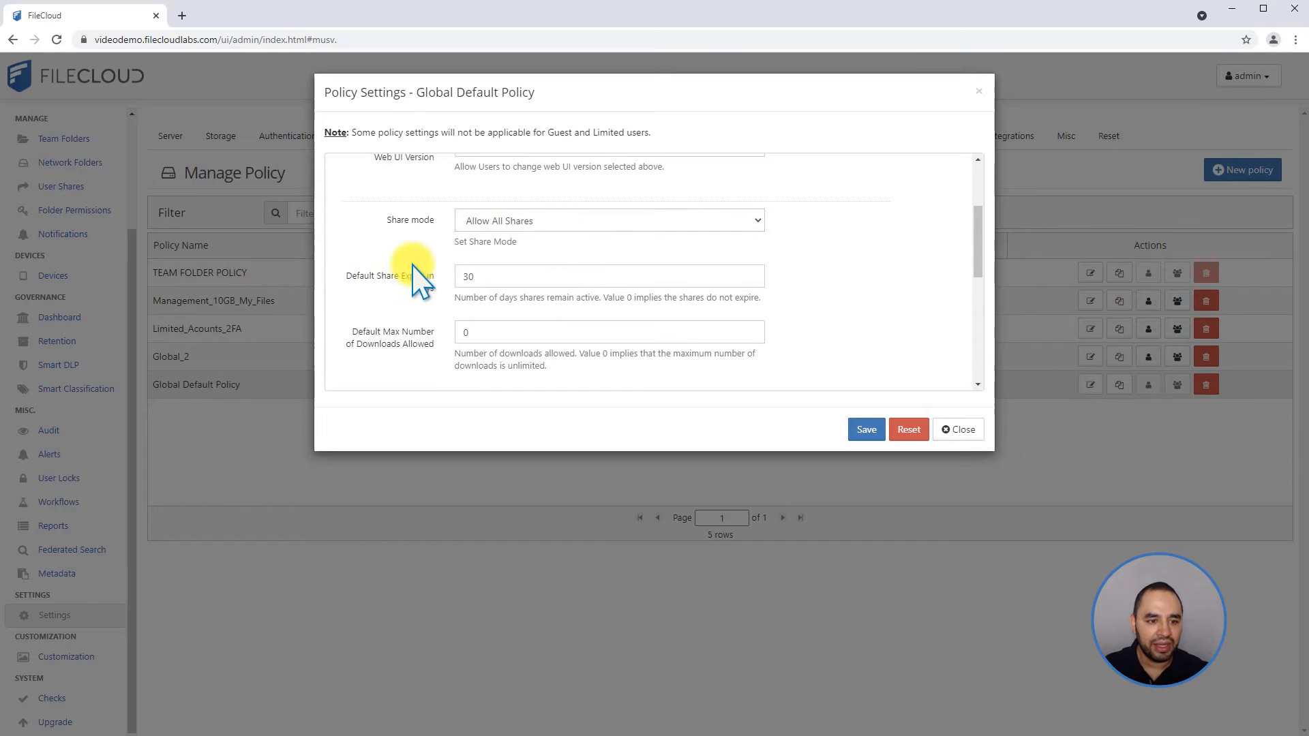
Set the default share expiry to 60 days and the default maximum number of downloads to 5.
scroll(381, 276, down, 1)
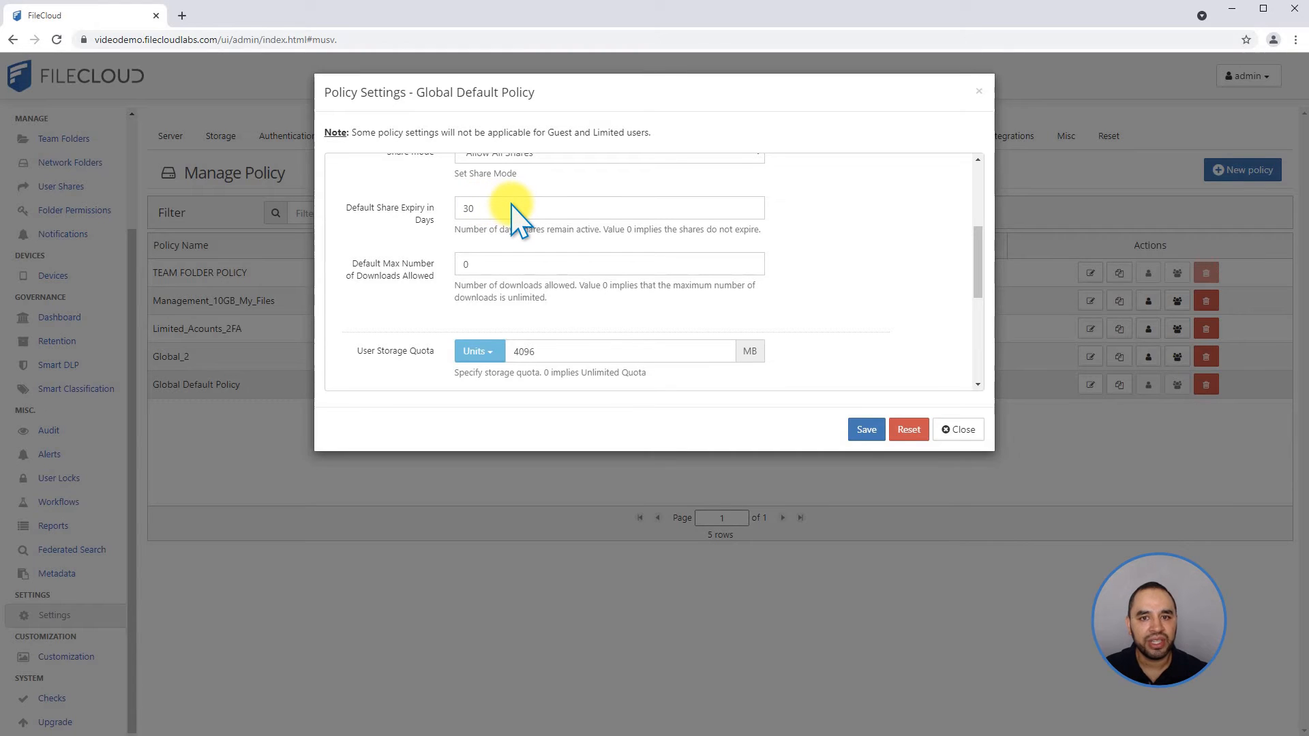
drag(525, 206, 423, 204)
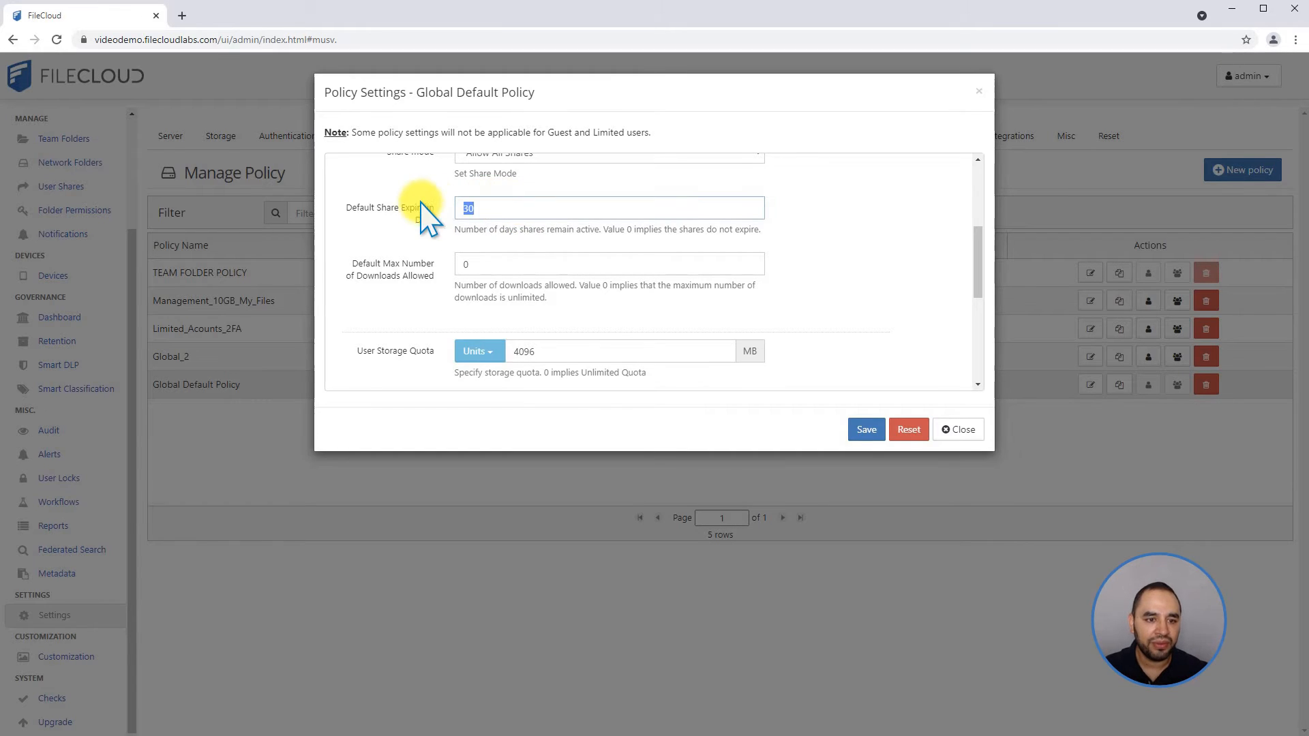
key(BackSpace)
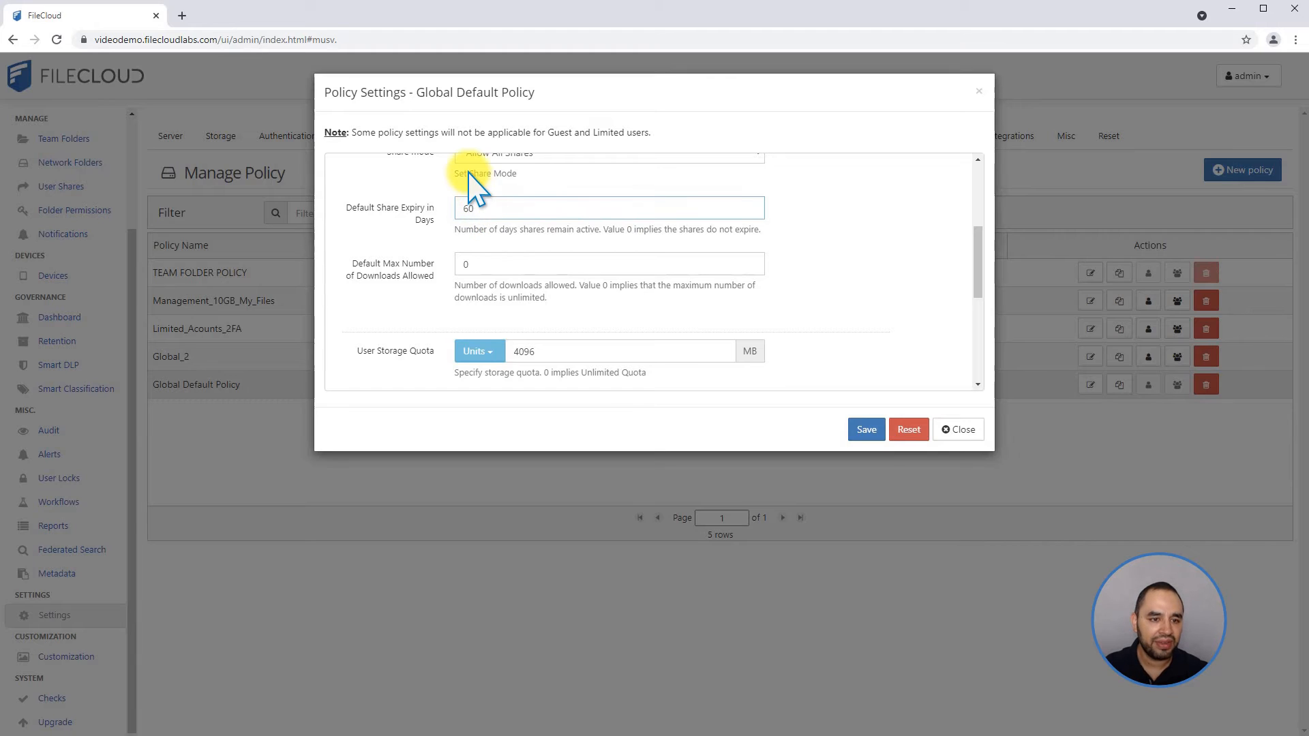
double_click(468, 265)
key(BackSpace)
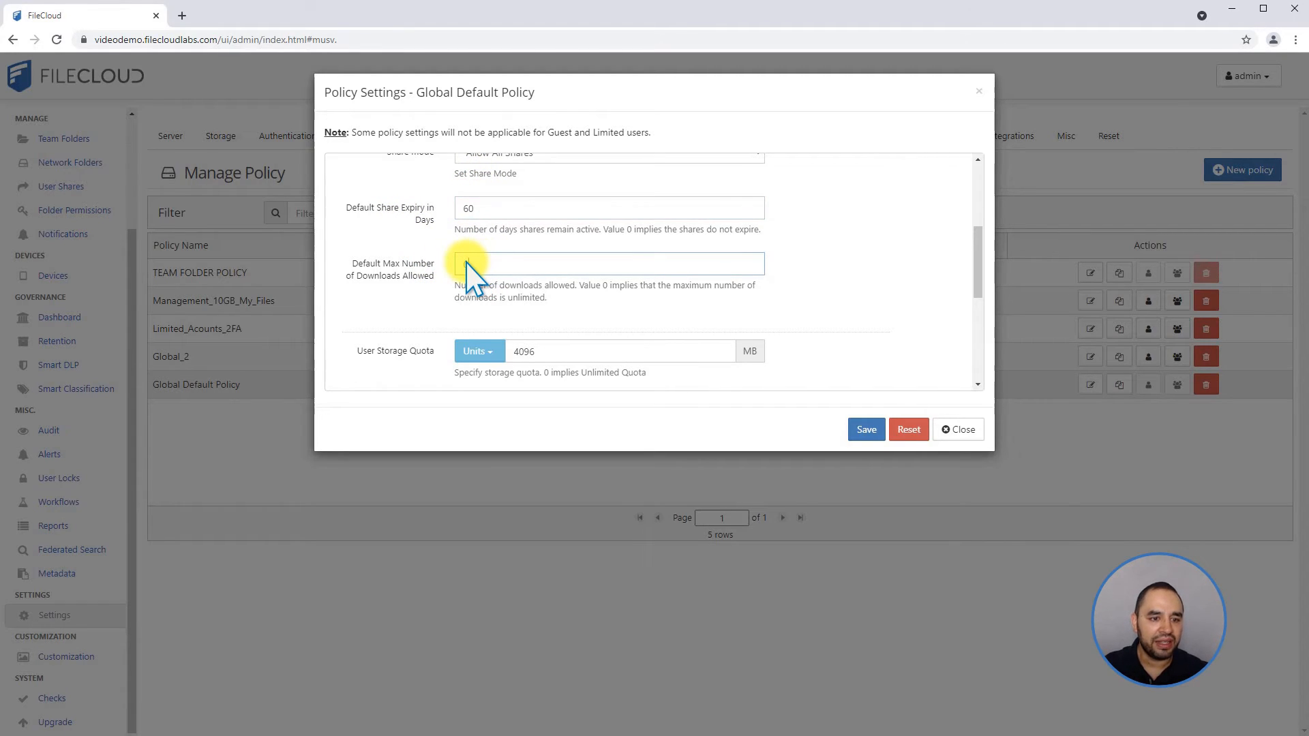
text(0)
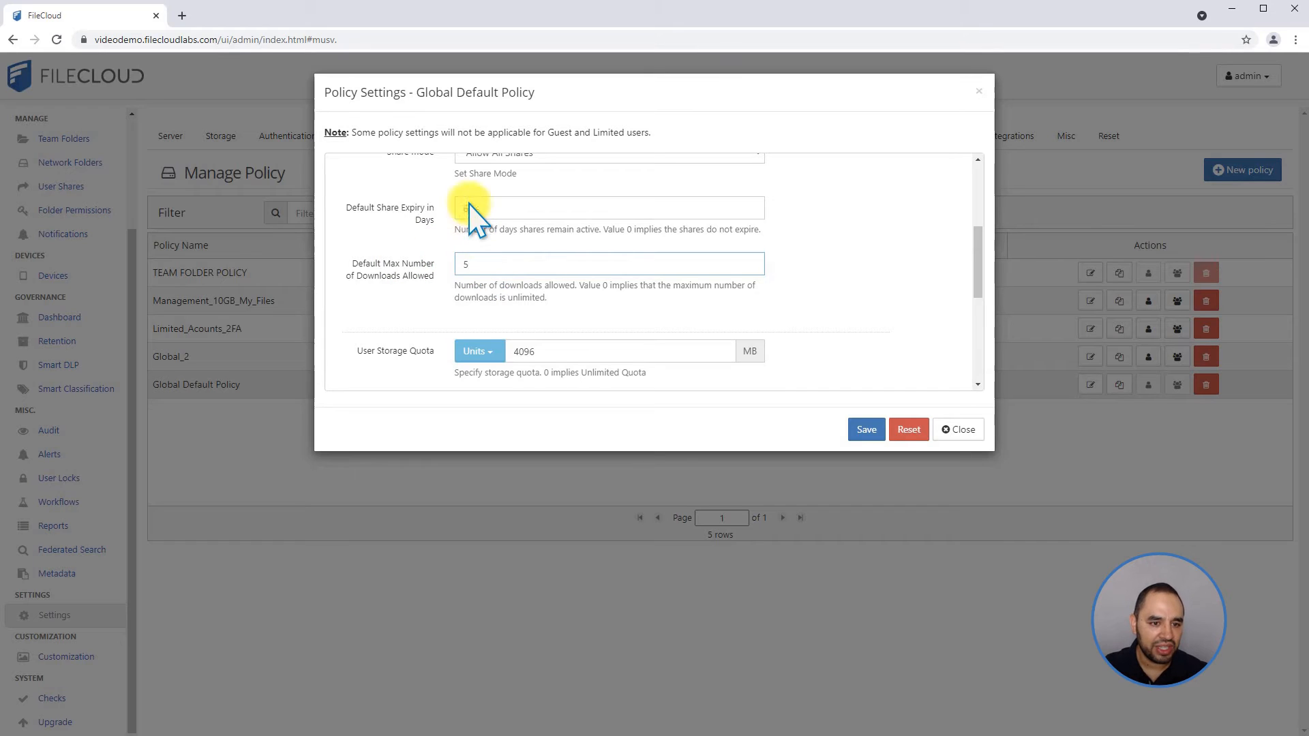
scroll(450, 239, up, 1)
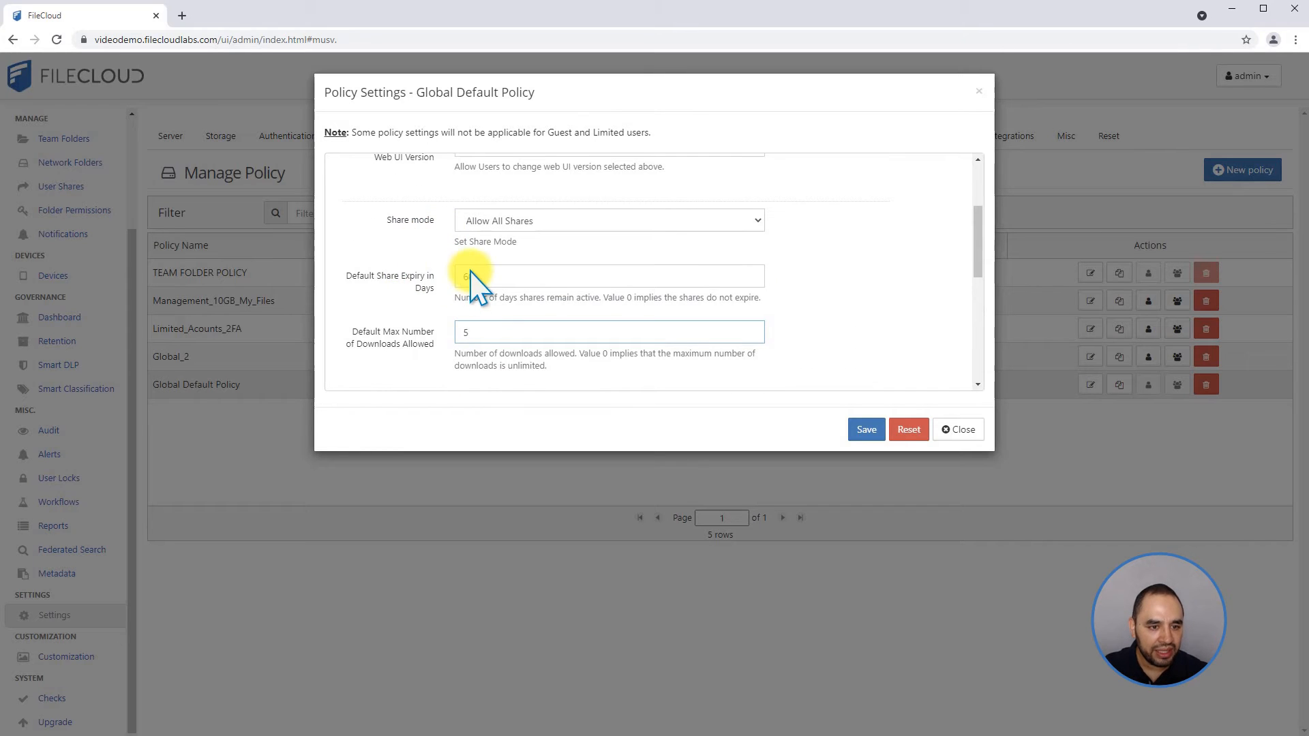
triple_click(399, 280)
drag(391, 332, 435, 344)
click(420, 292)
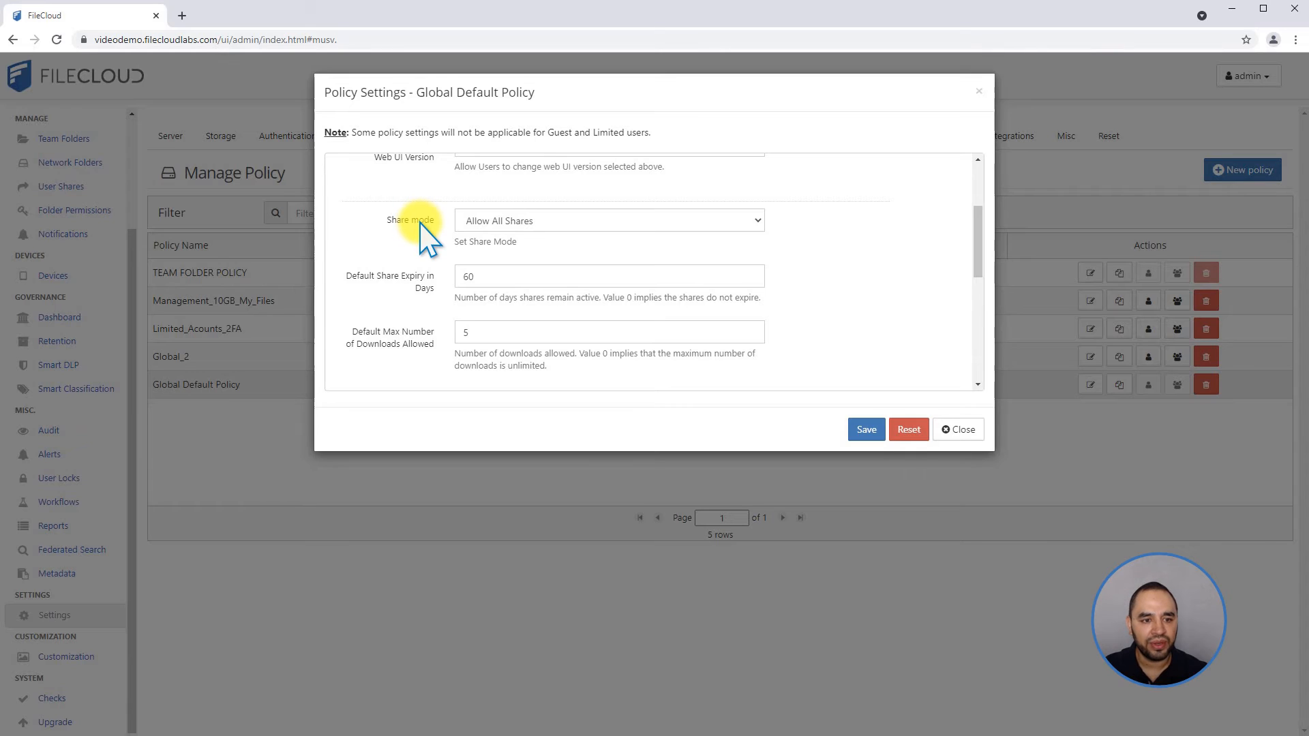
click(506, 220)
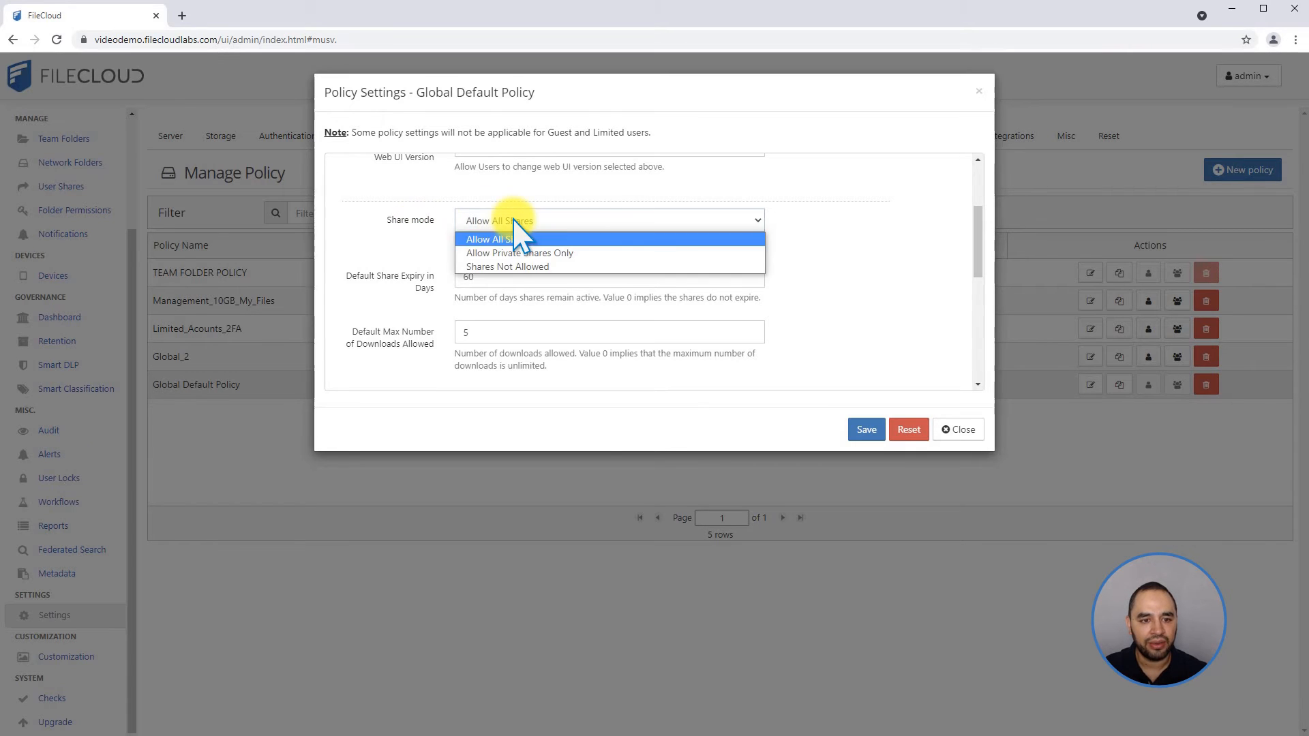
click(450, 251)
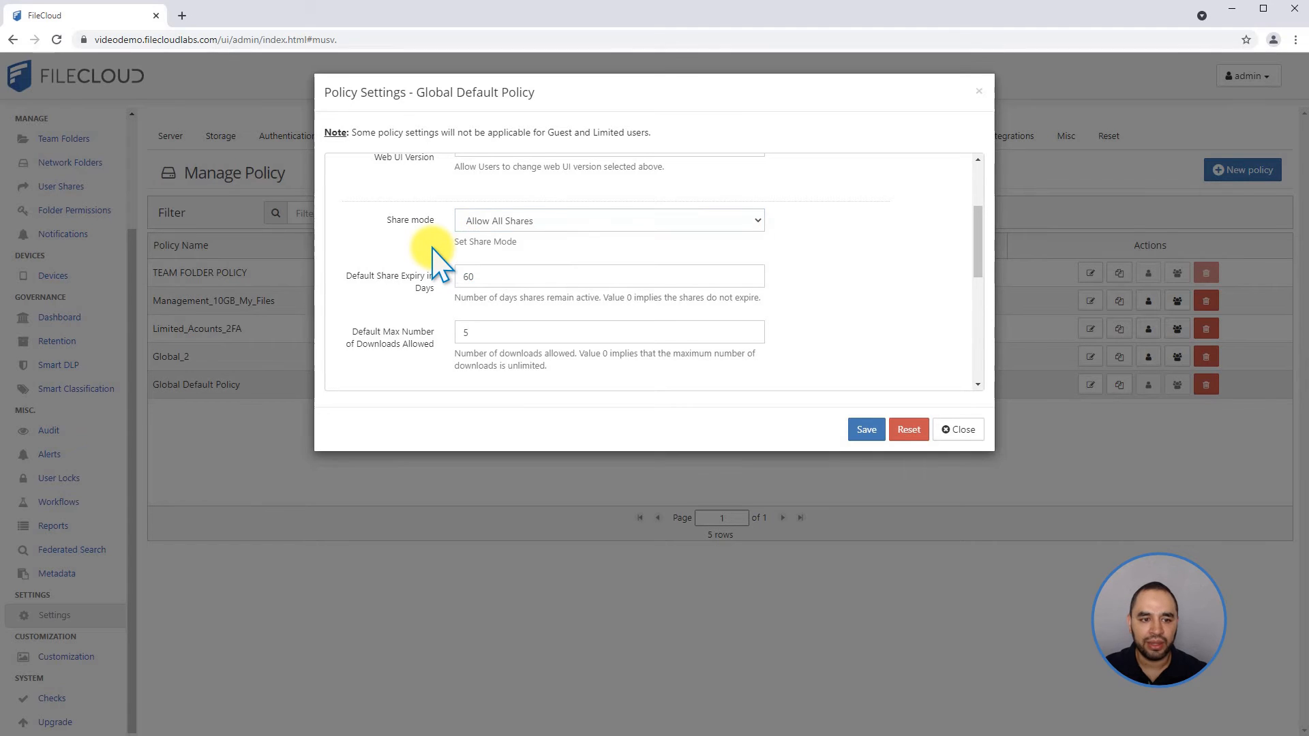
Switch the user storage quota's unit to GB and set the quota to 5.
scroll(436, 253, down, 3)
scroll(437, 251, down, 1)
scroll(438, 248, up, 1)
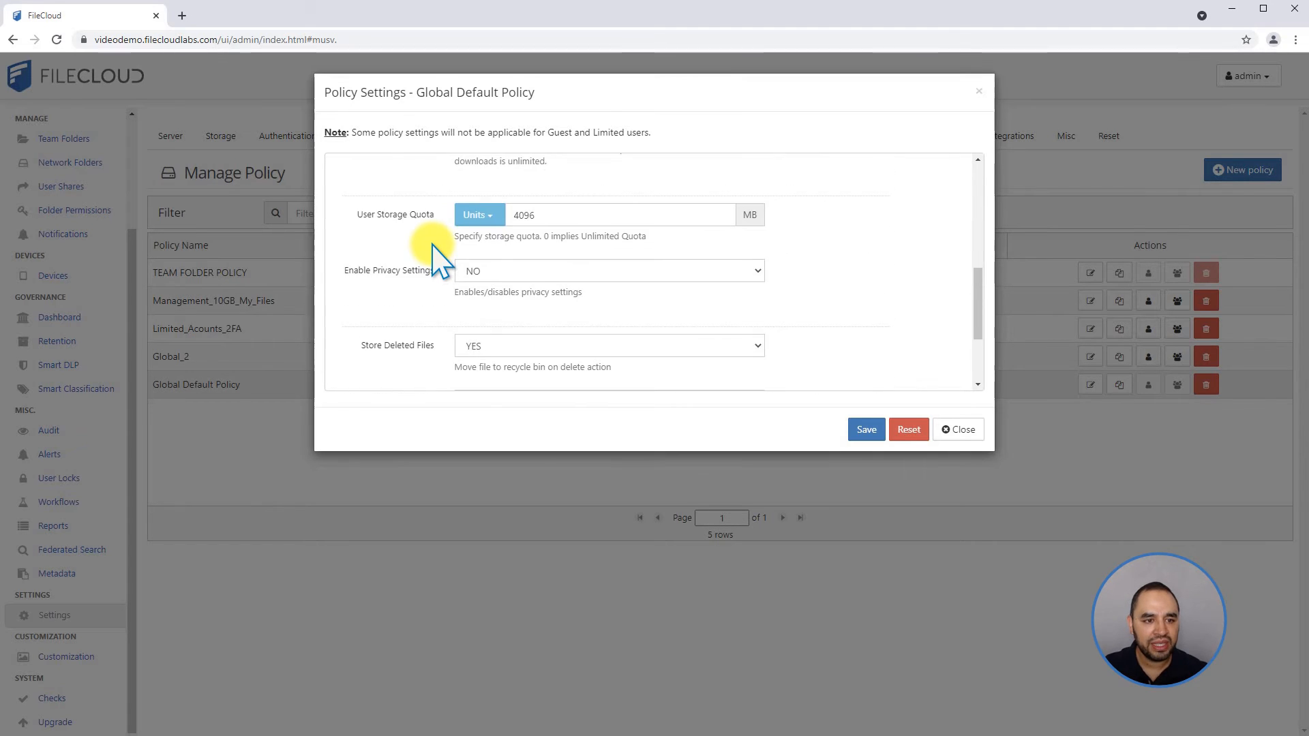
drag(385, 215, 402, 212)
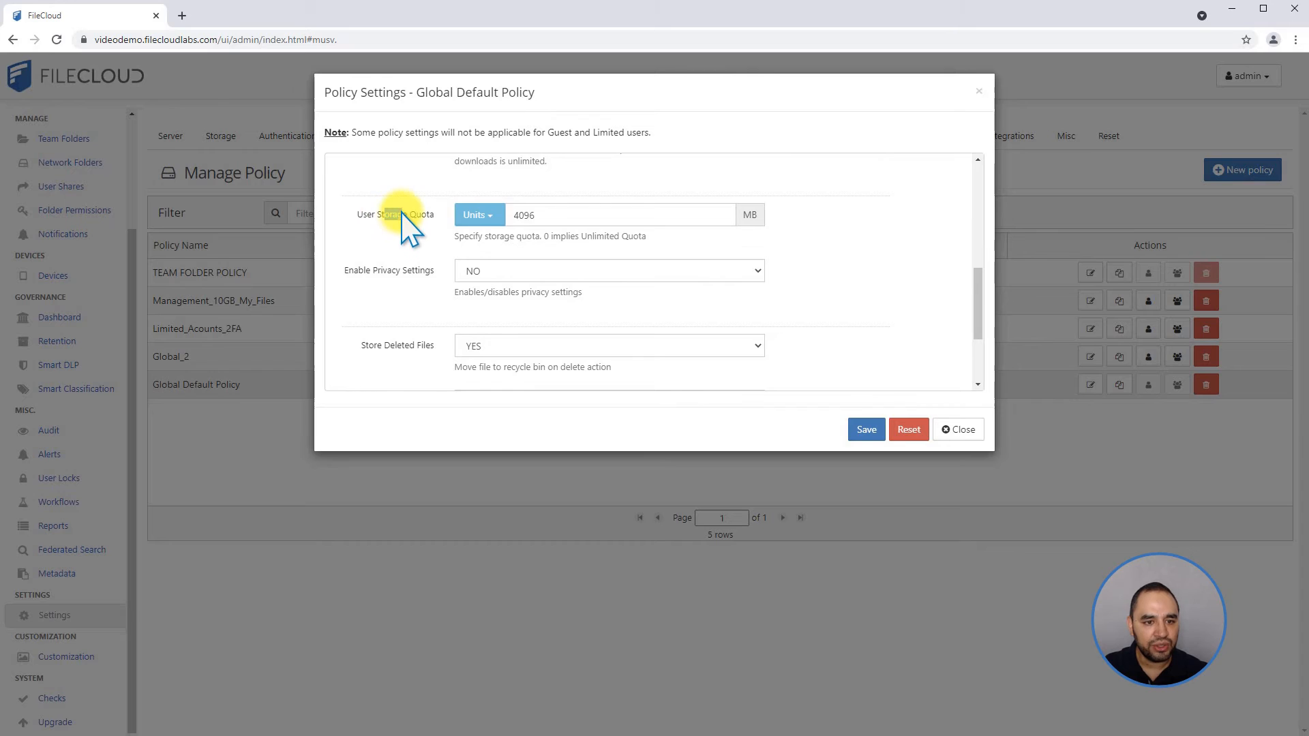
click(464, 217)
click(472, 241)
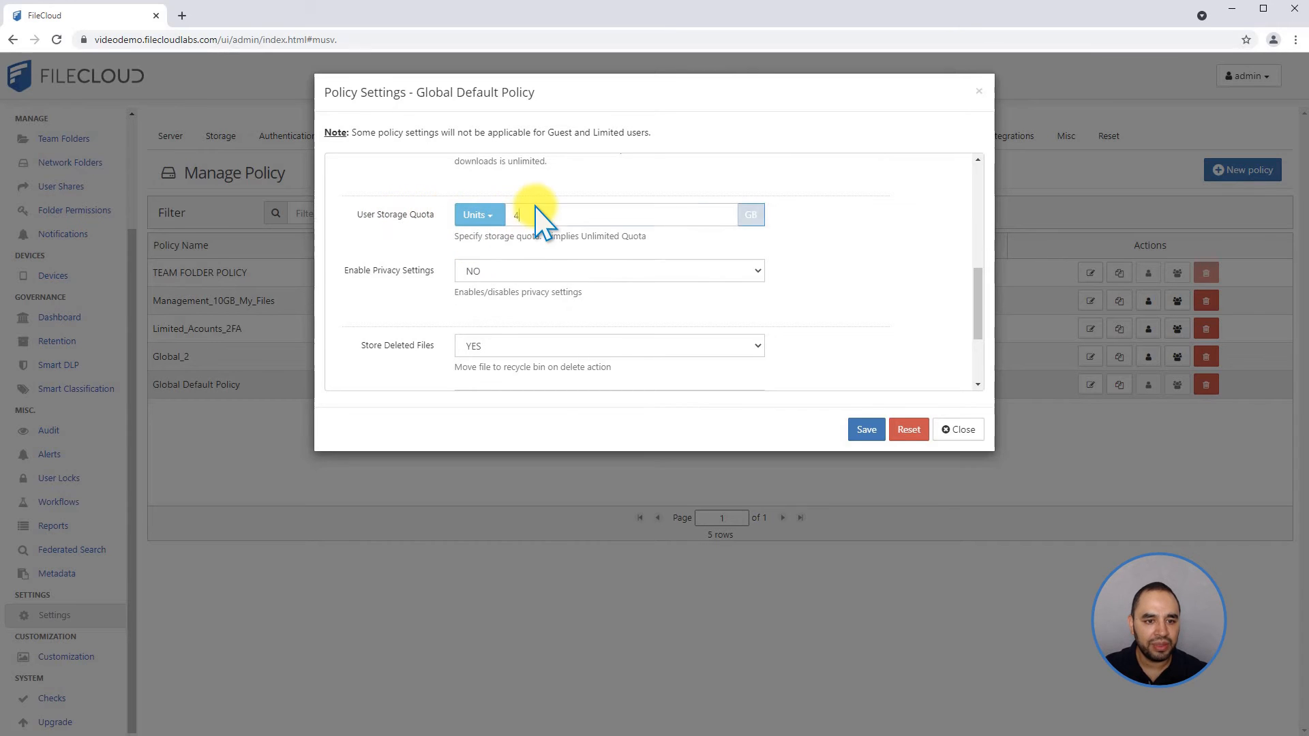
drag(508, 210, 583, 210)
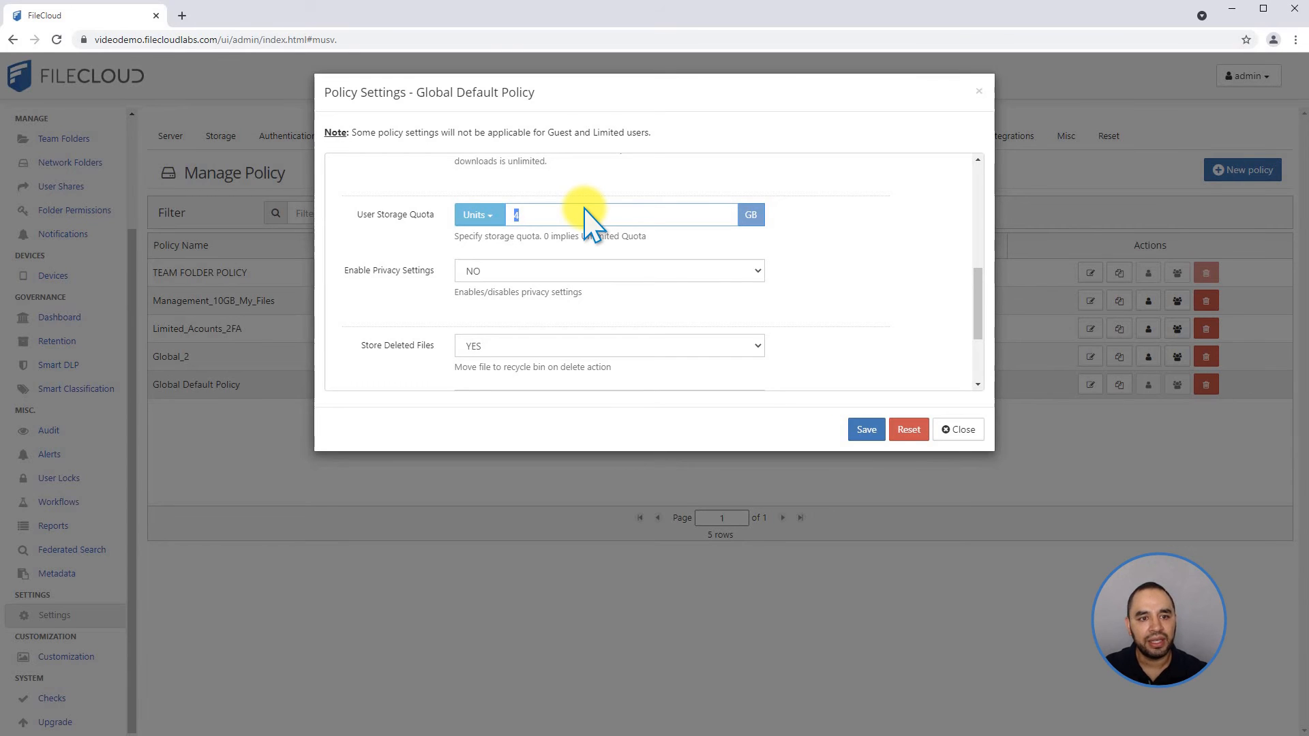
text(5)
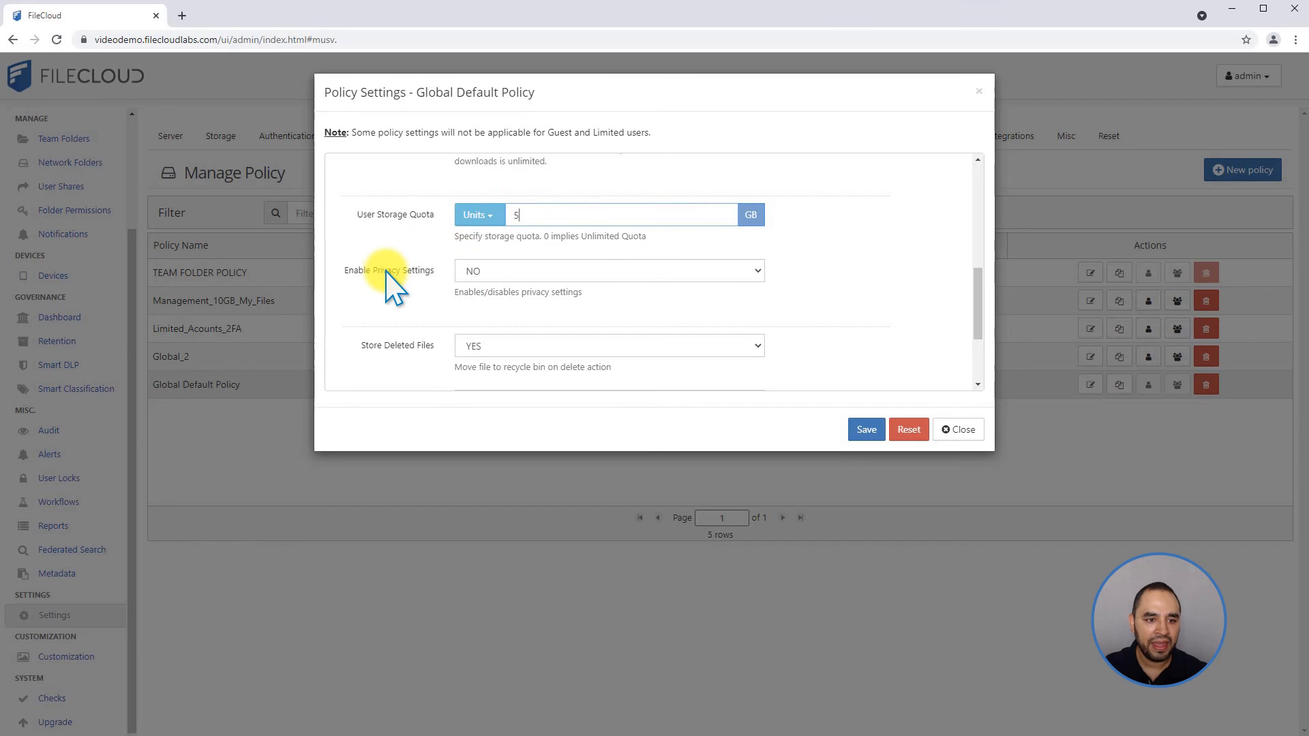
Look over the privacy and deleted-file storage options, and set automatic deletion from the recycle bin to 15 days.
click(481, 271)
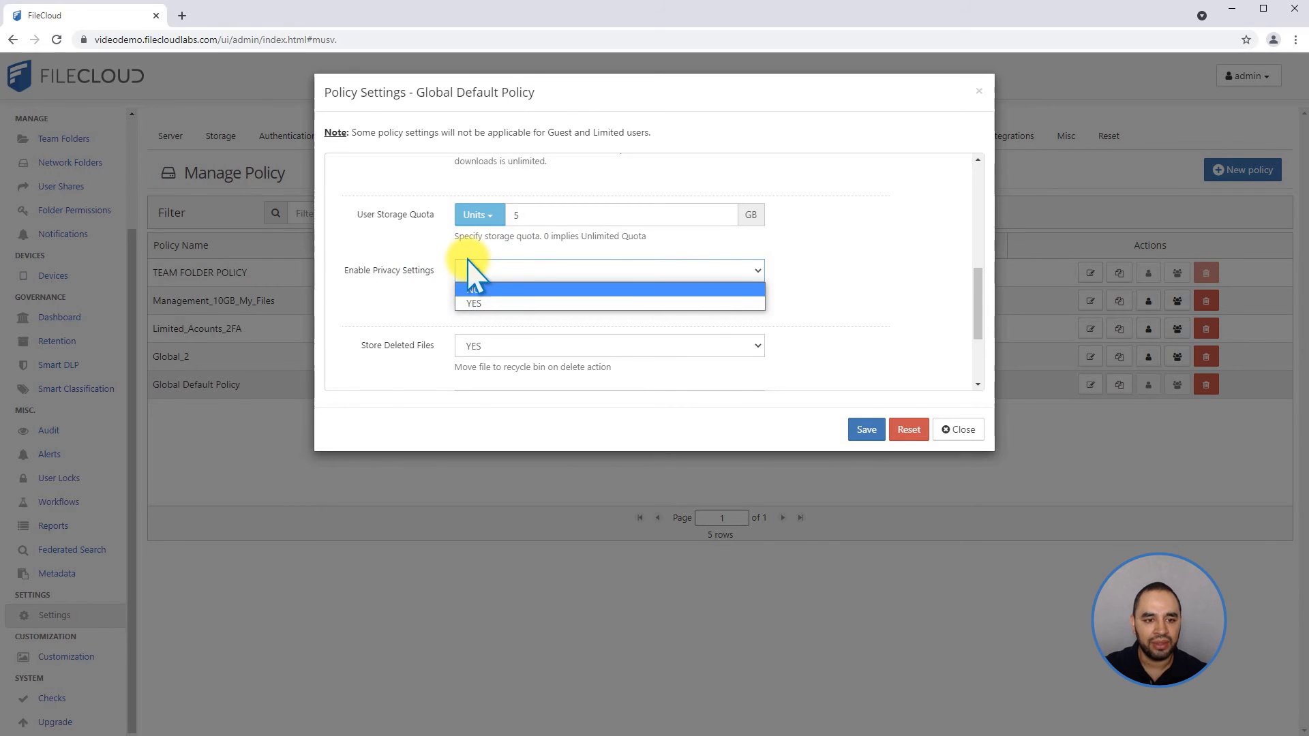
click(413, 292)
scroll(402, 292, down, 3)
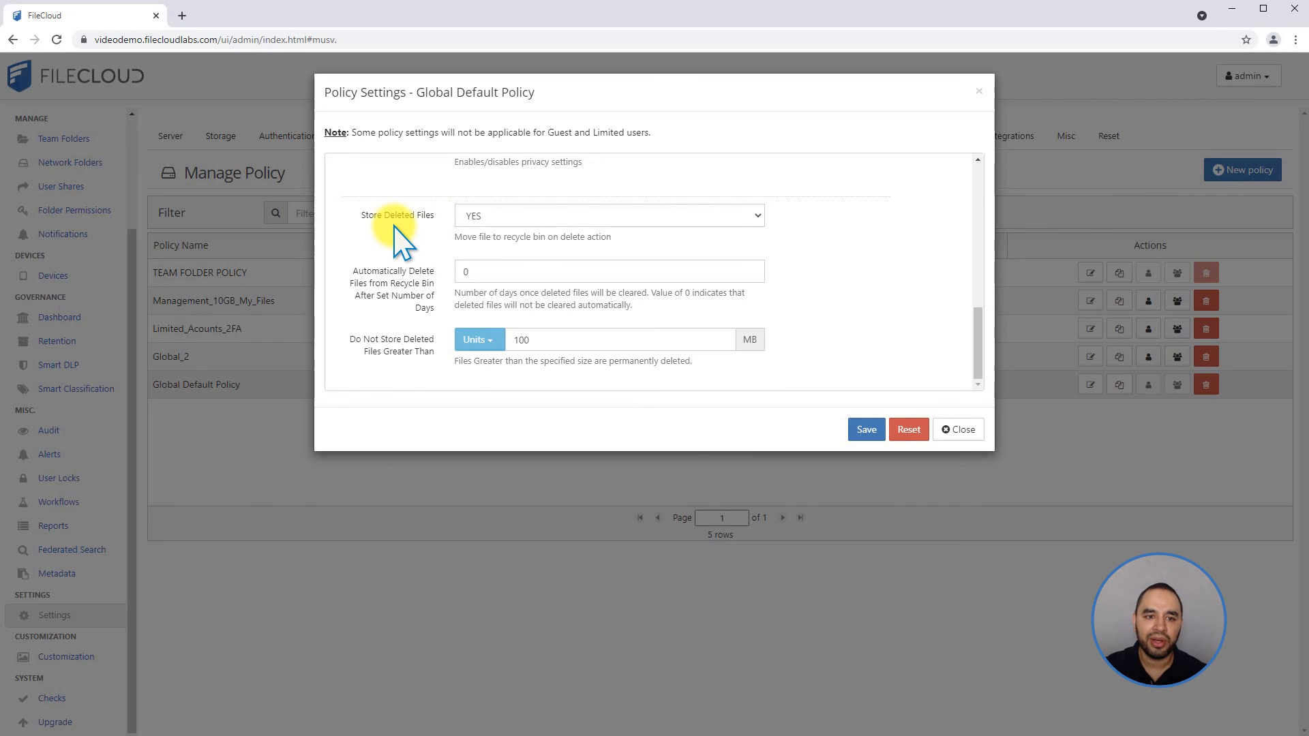
click(467, 217)
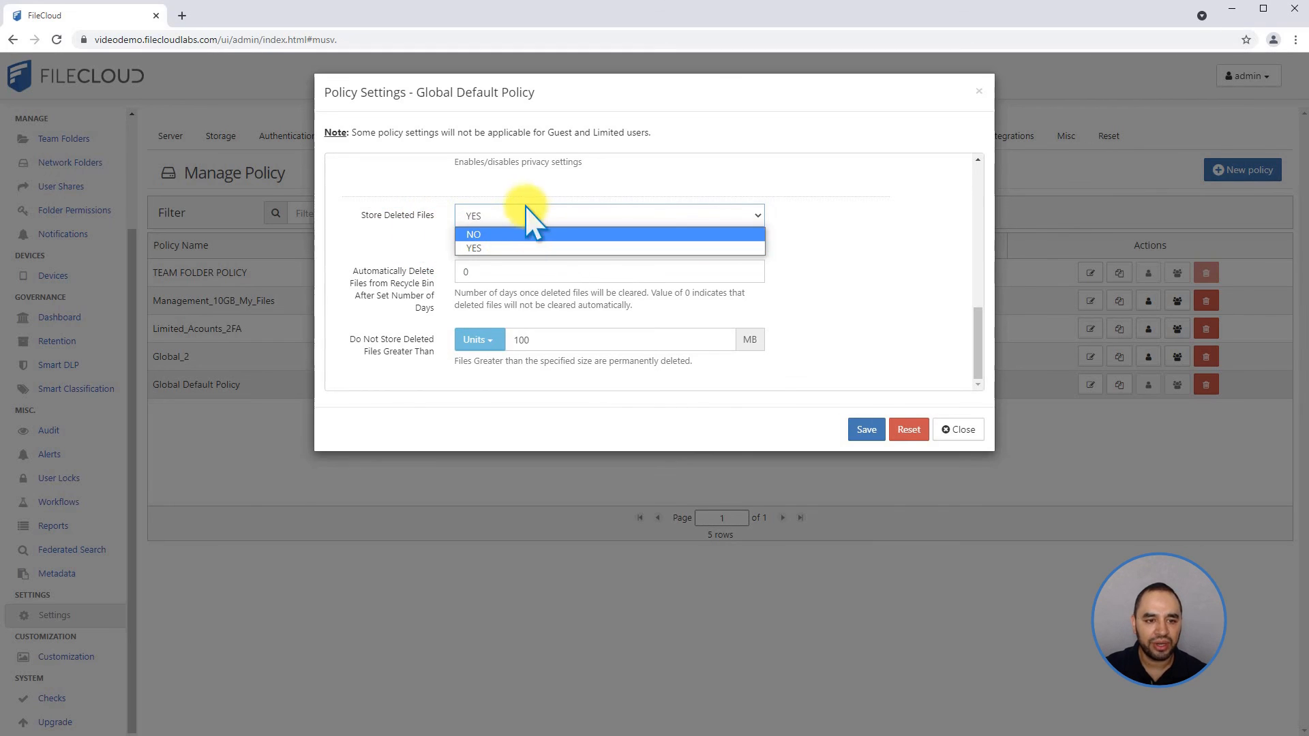
click(421, 223)
drag(492, 267, 380, 266)
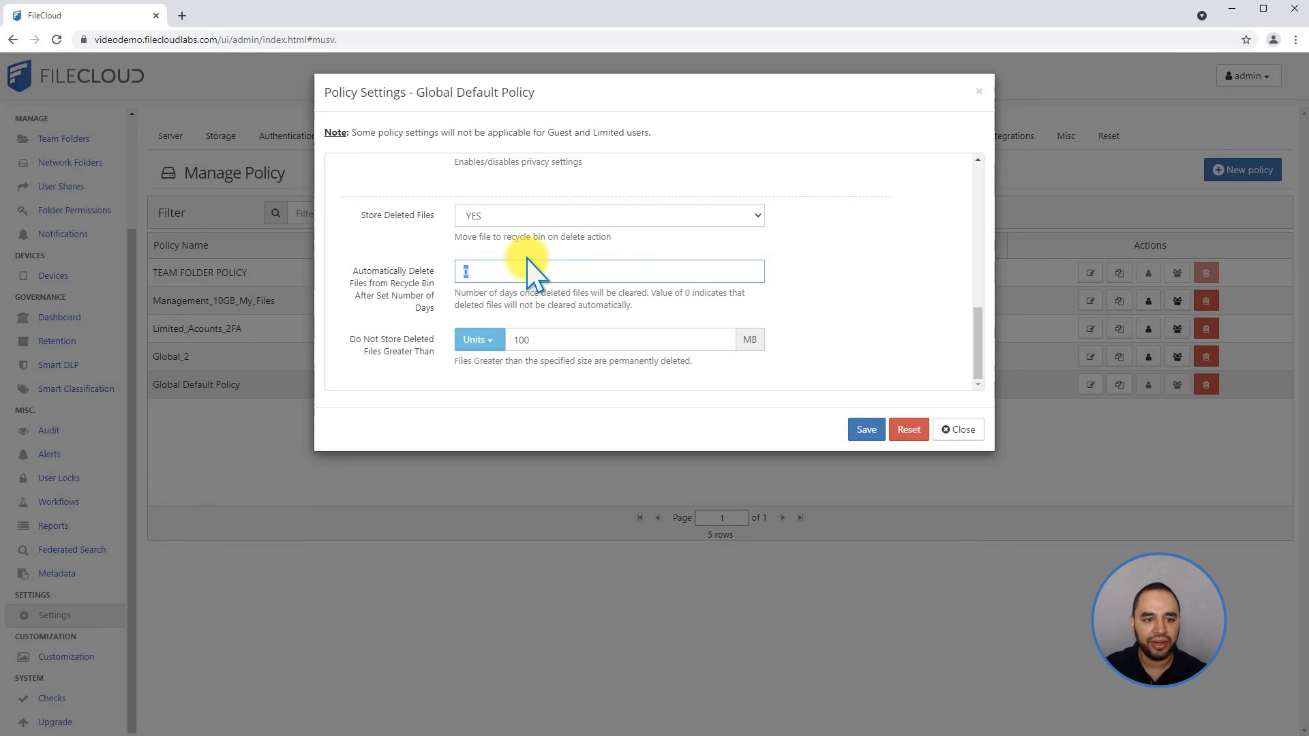
text(15)
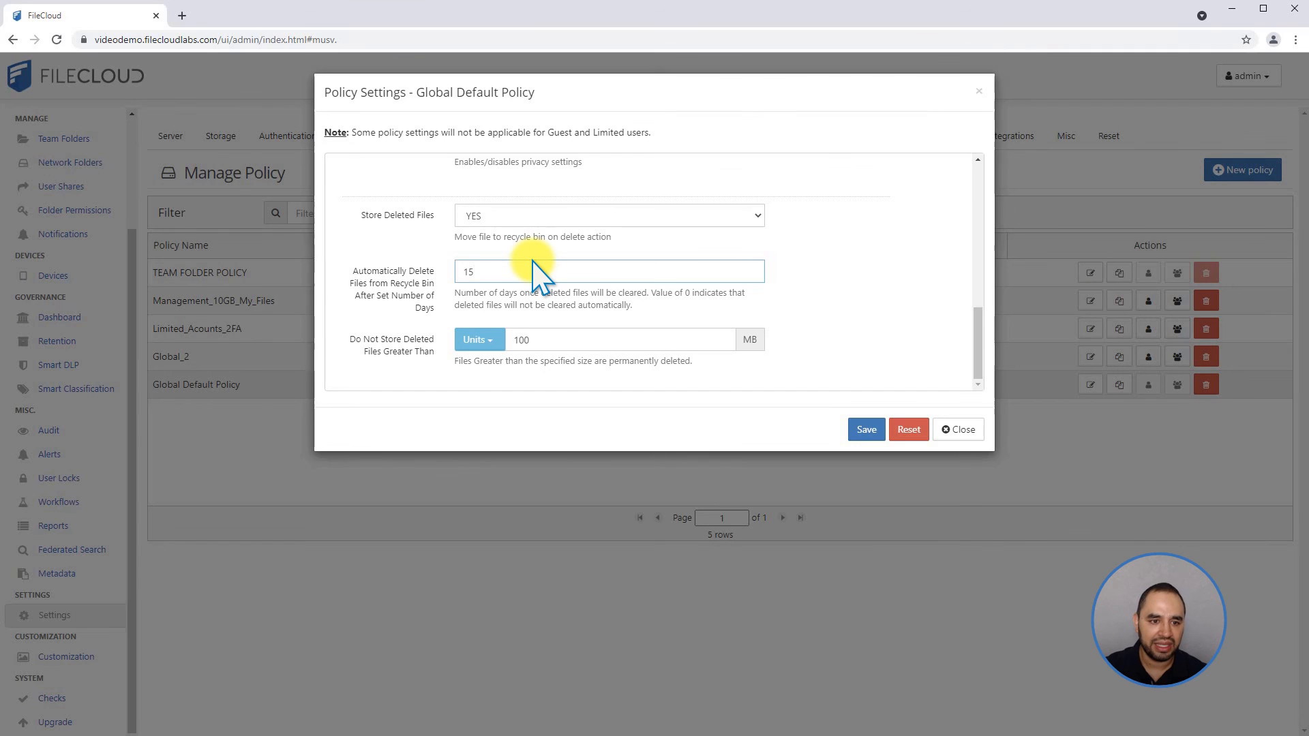
click(484, 342)
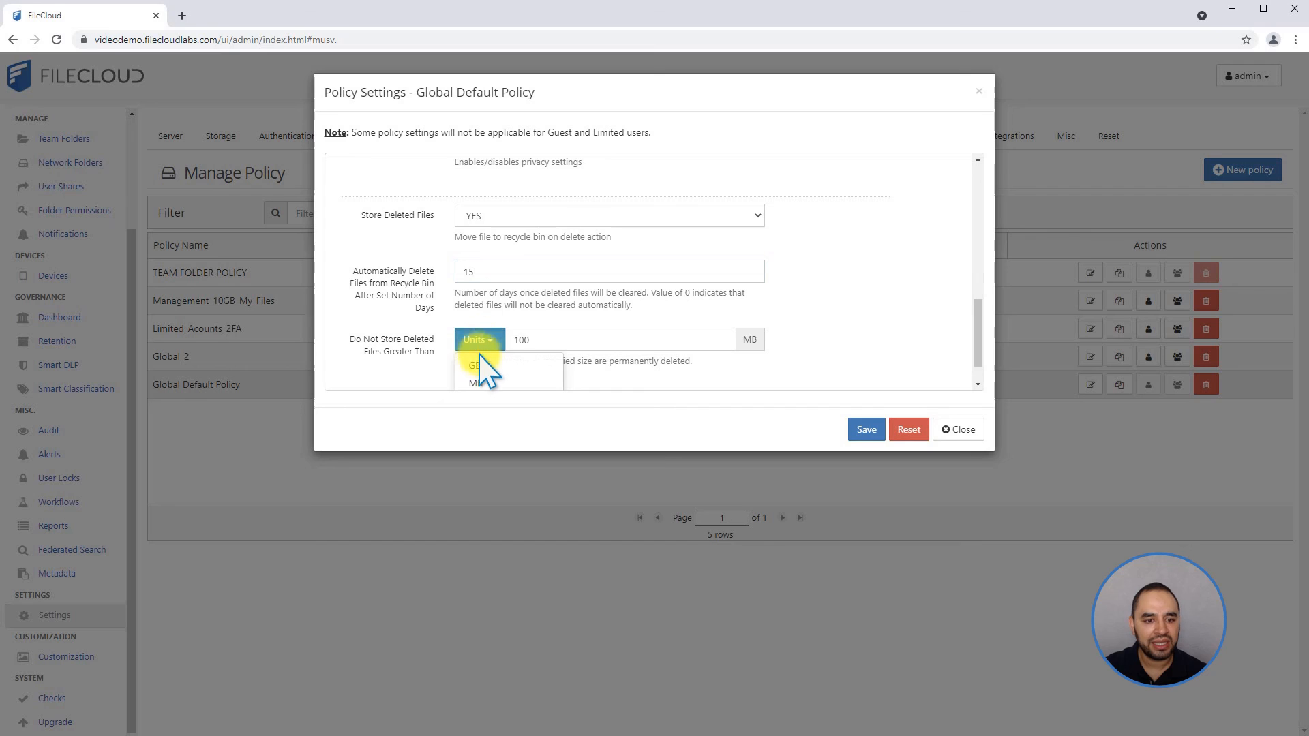
click(536, 340)
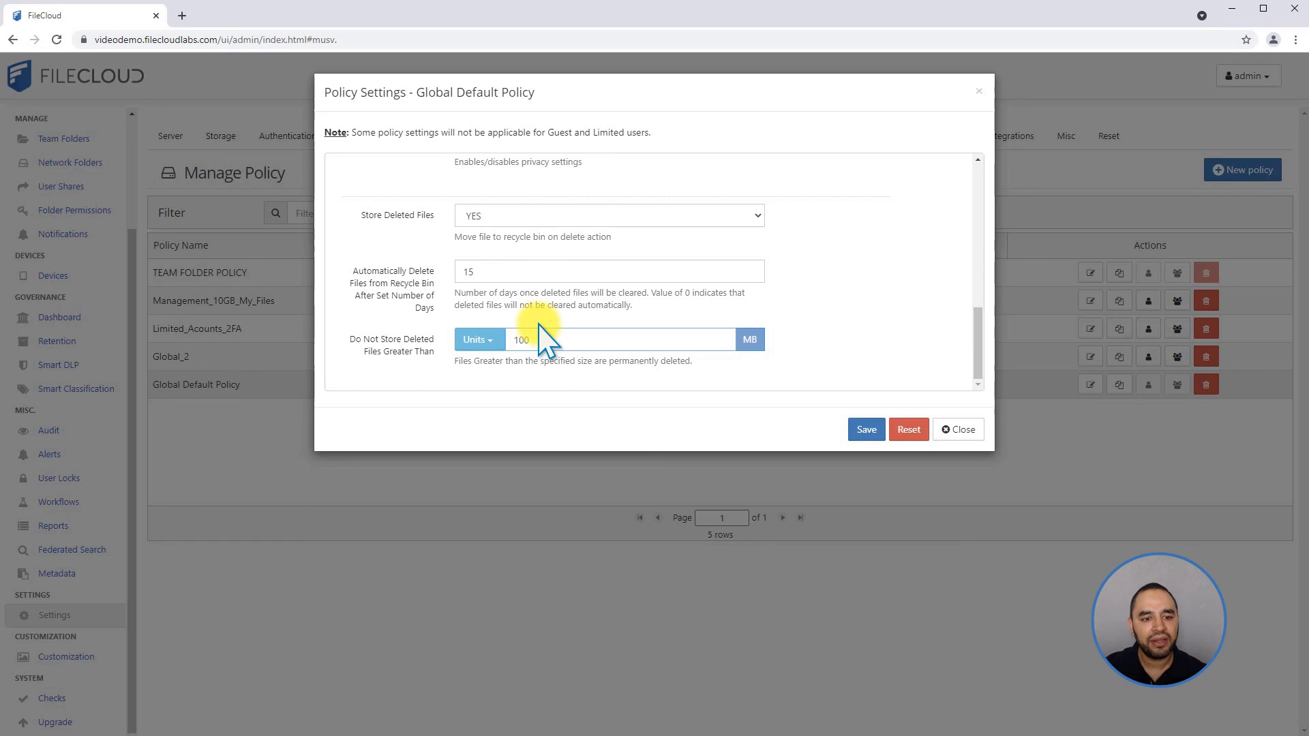
drag(542, 337, 466, 338)
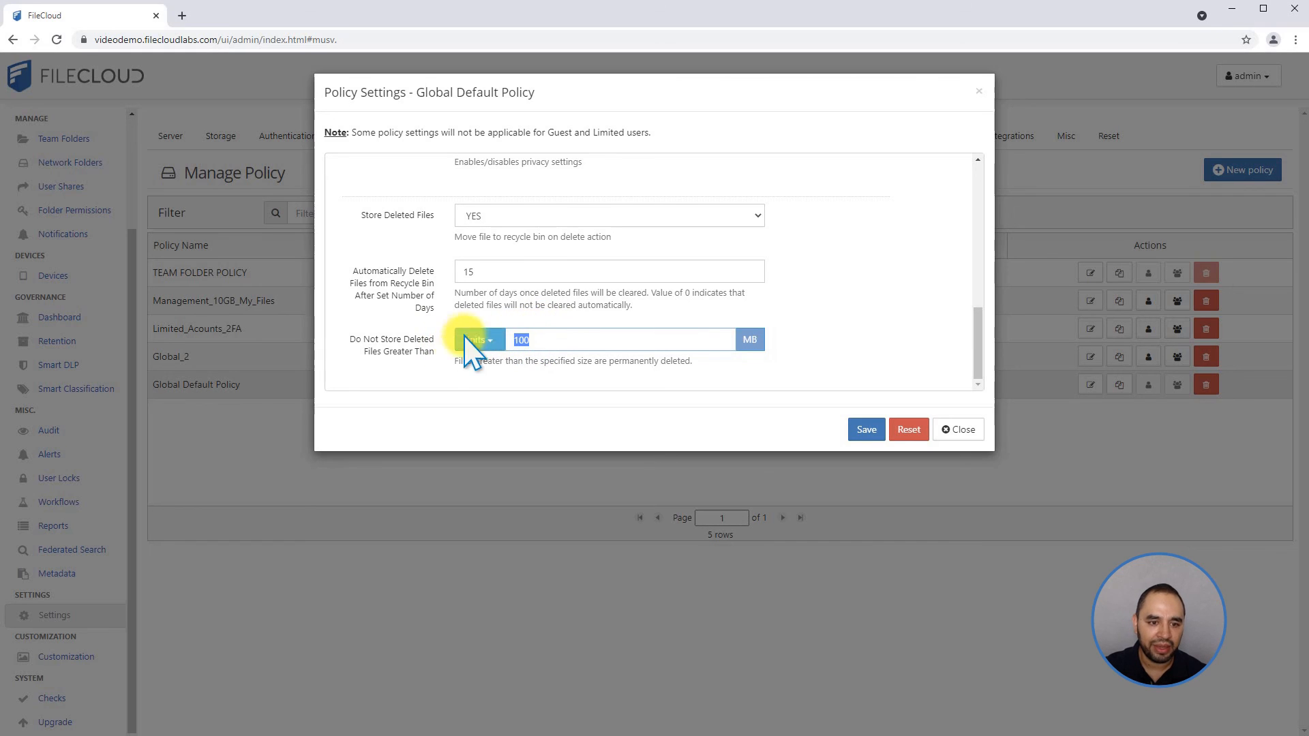
click(593, 343)
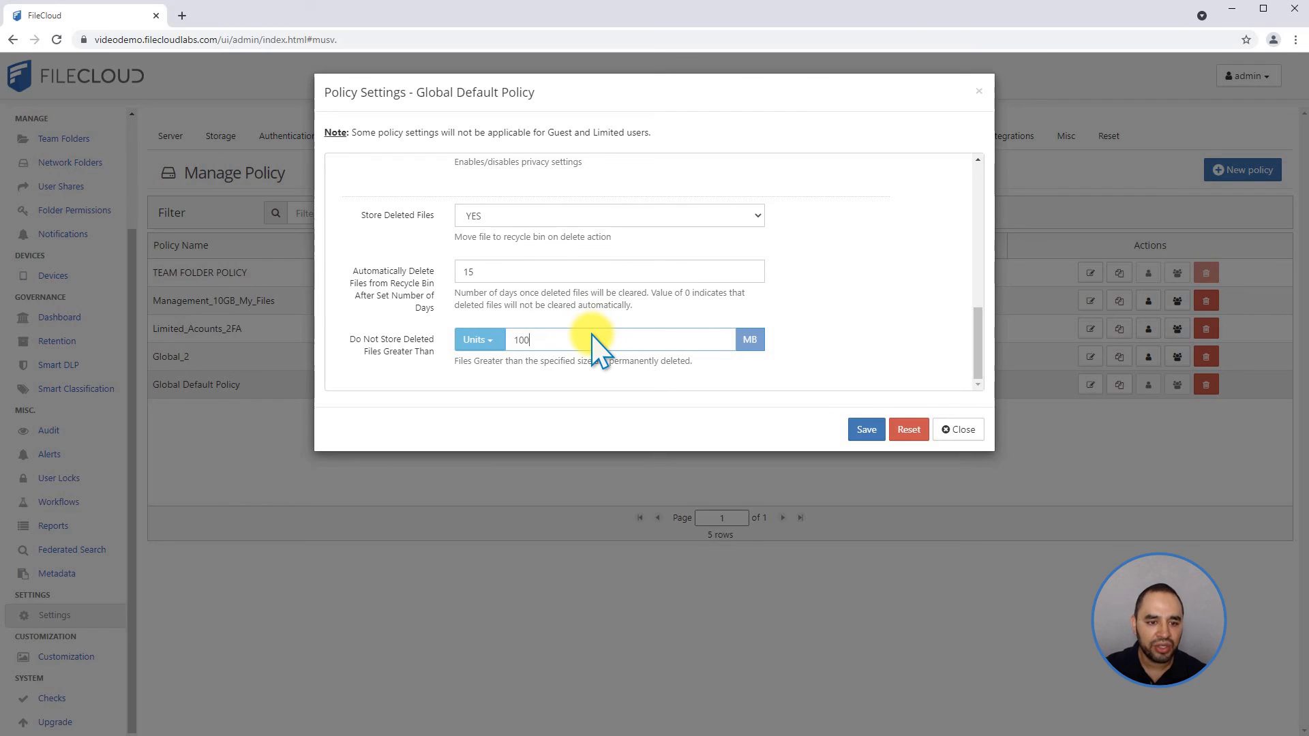